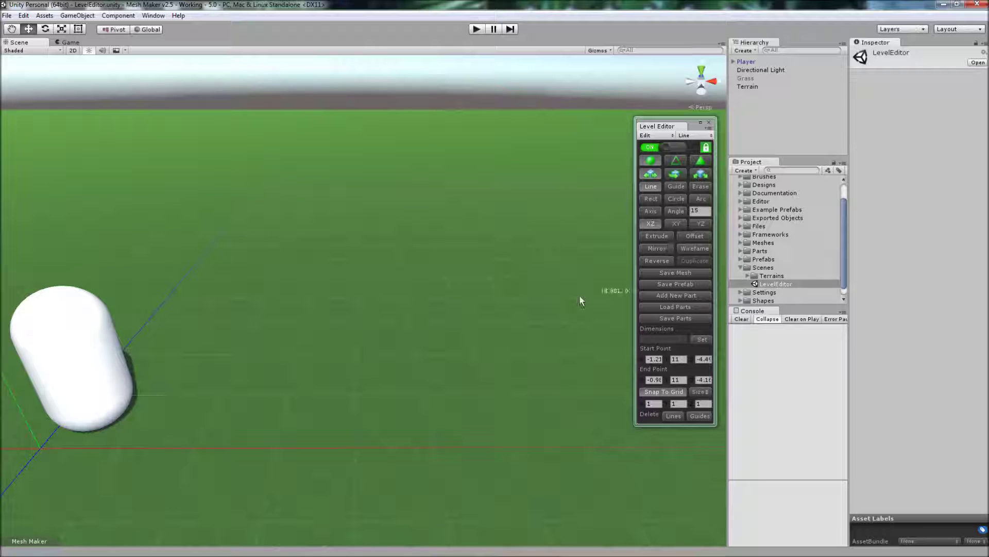
Set the snap grid size to 0.1 on all three axes.
left_click(702, 394)
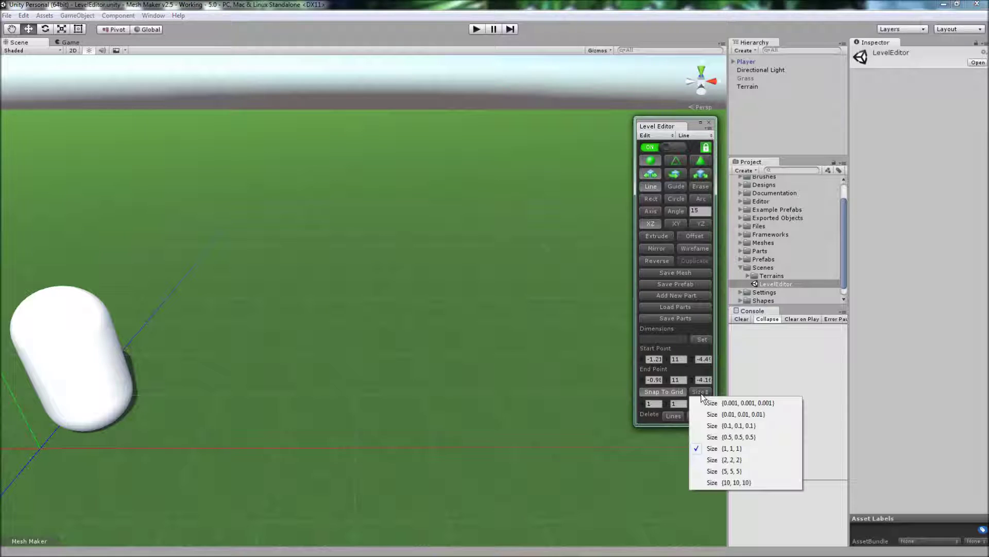
left_click(731, 437)
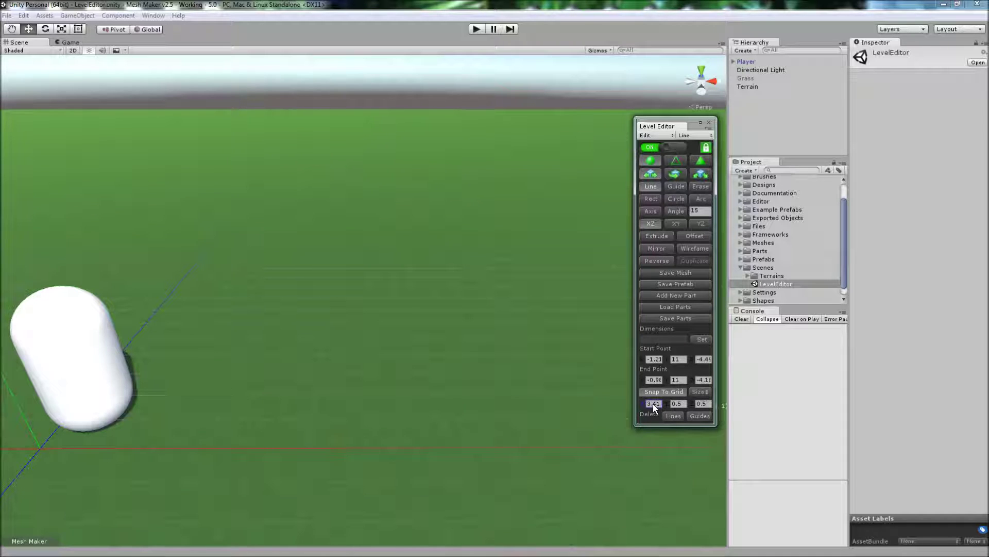
left_click(701, 391)
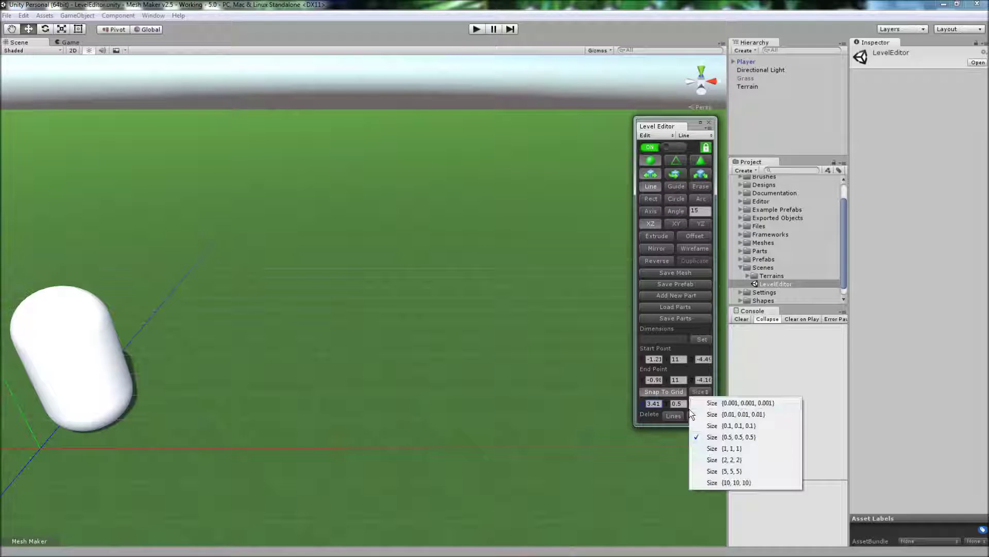
left_click(727, 426)
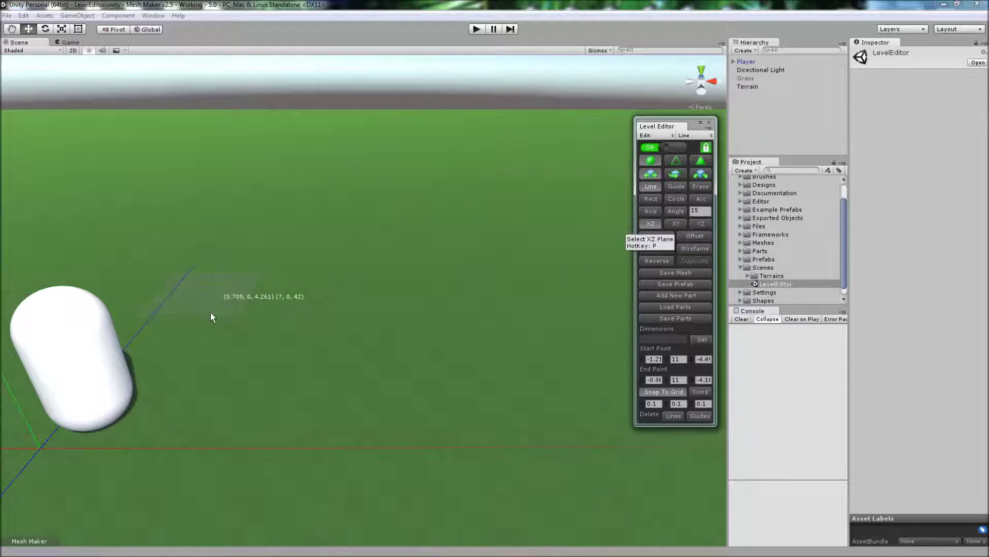
Try the XY and YZ drawing planes and look at their vertical grids around the origin.
left_click_drag(484, 315, 475, 334, "alt")
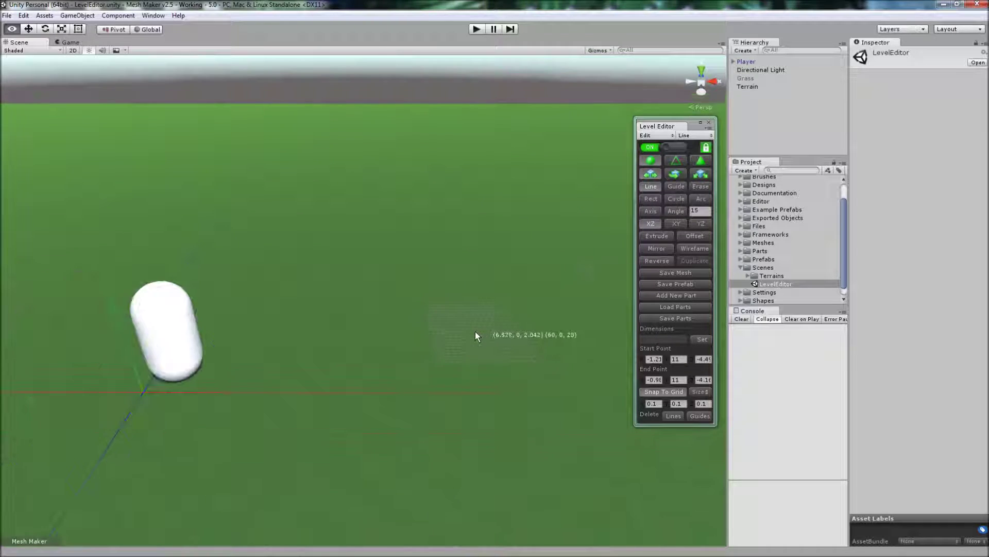
left_click(676, 224)
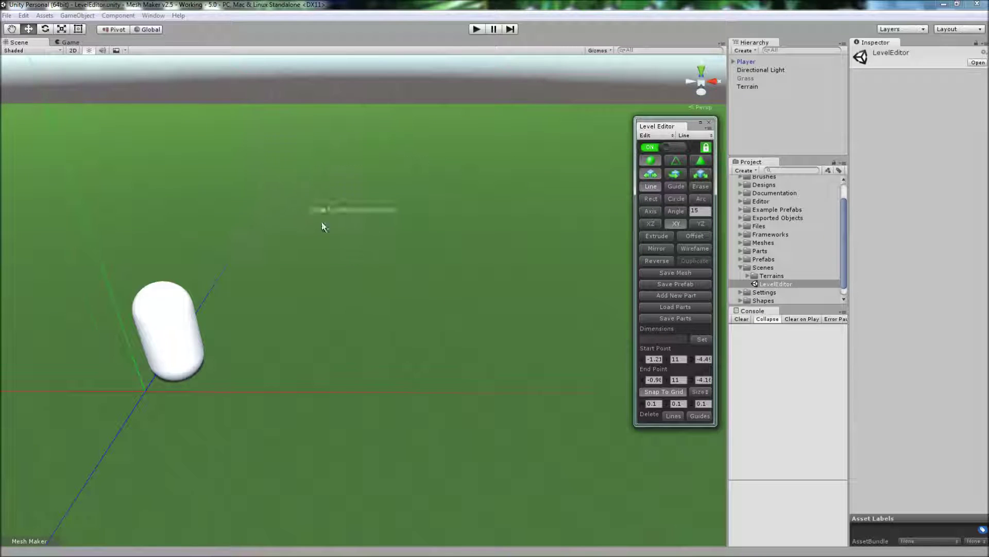
left_click_drag(322, 222, 261, 240, "alt")
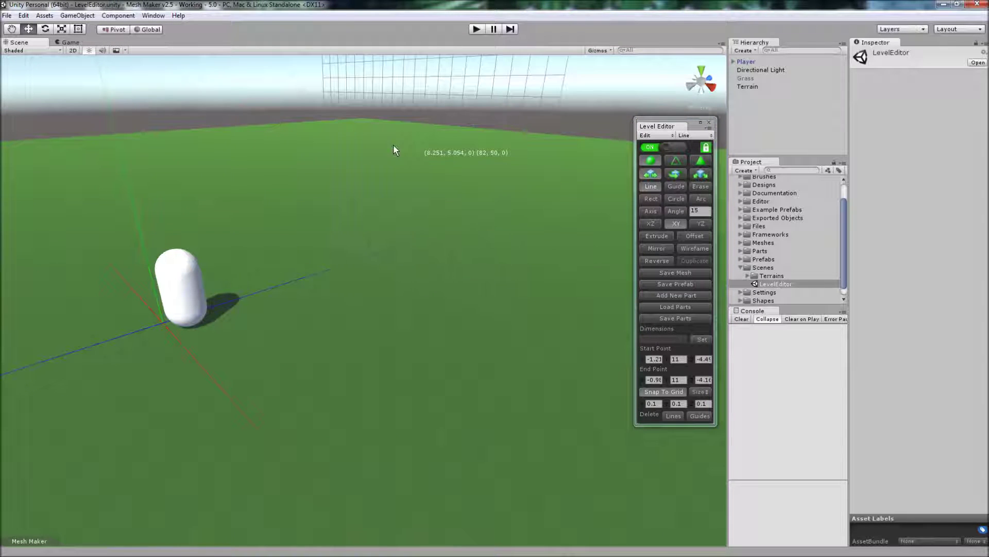
middle_click_drag(354, 216, 427, 227)
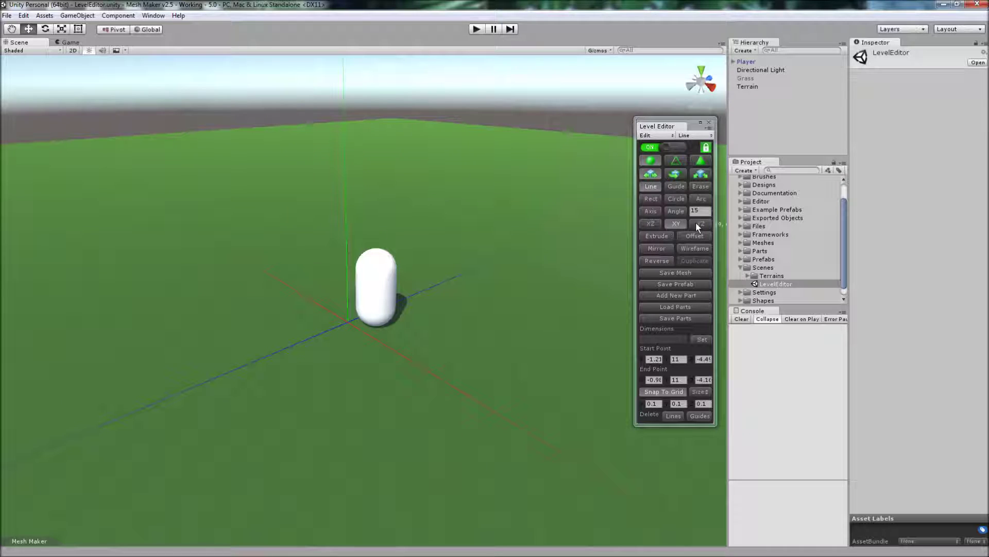
left_click(699, 224)
left_click_drag(202, 181, 352, 154, "alt")
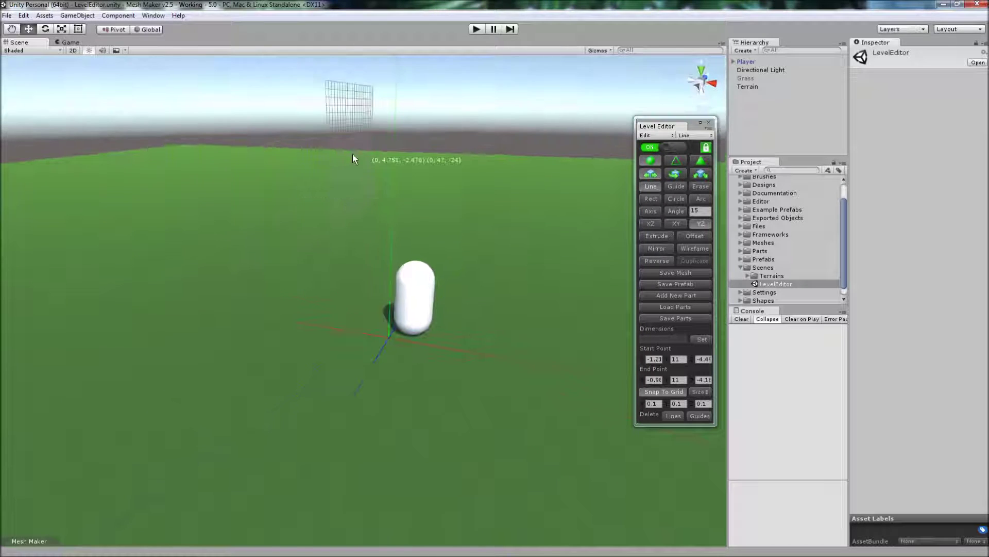
right_click_drag(433, 237, 495, 245)
key("w")
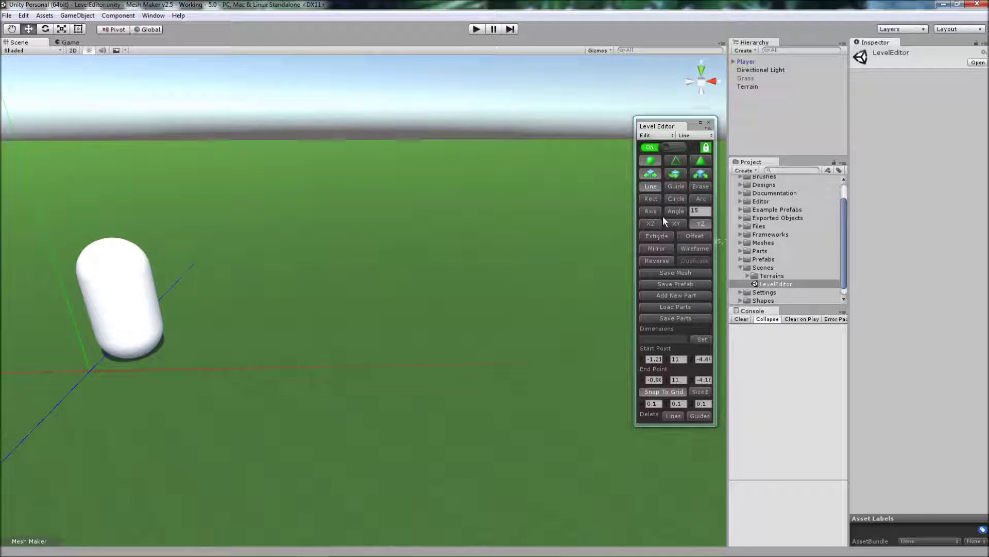
Set the drawing plane to XY.
left_click(674, 223)
key("s")
mouse_move(416, 312)
right_mouse_down()
mouse_move(420, 327)
mouse_move(425, 300)
mouse_move(423, 313)
right_mouse_up()
key("w")
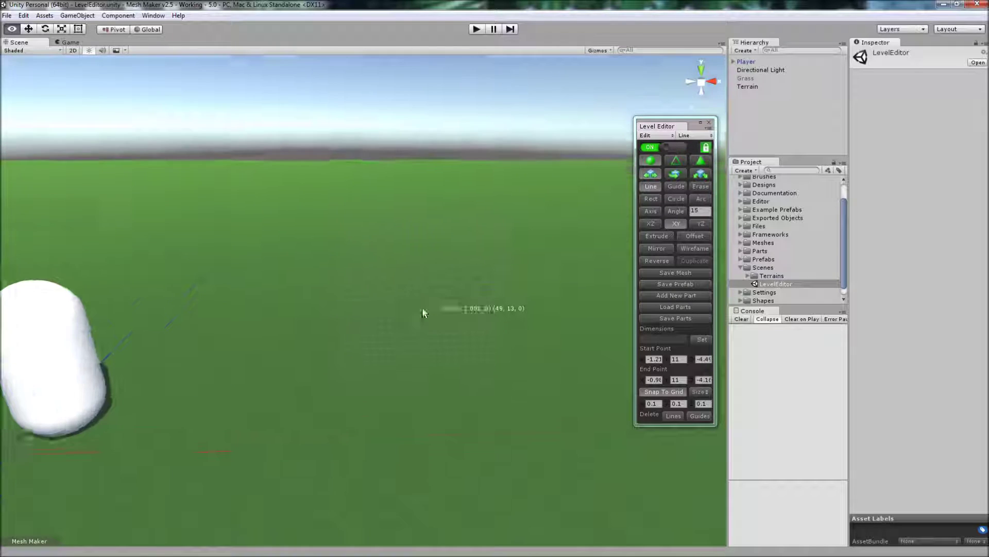
mouse_move(423, 313)
left_mouse_down("alt")
mouse_move(419, 335)
mouse_move(422, 326)
left_mouse_up("alt")
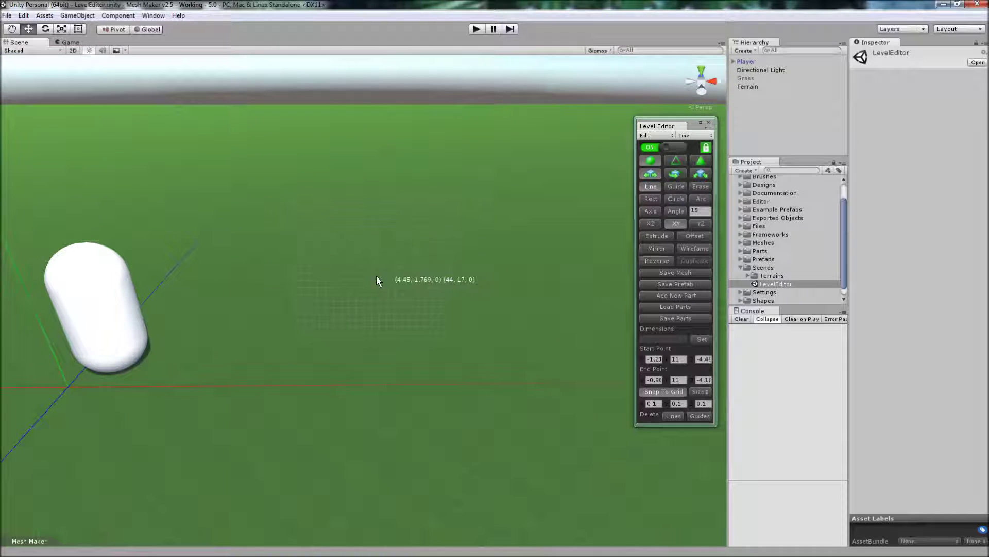
Draw a wall rectangle beside the capsule from (3.1, 0, 0) to (5.3, 3.9, 0).
left_click(651, 198)
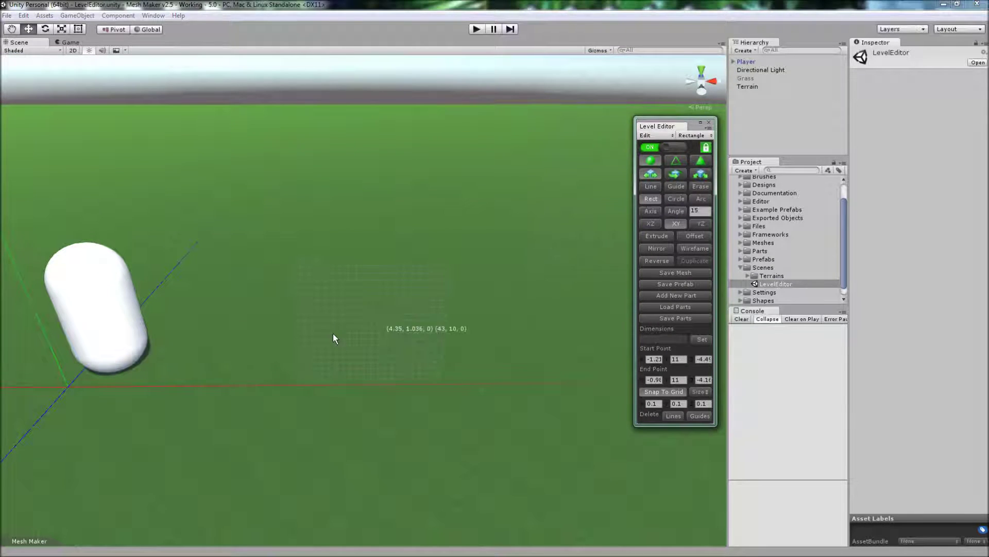
left_click(283, 384)
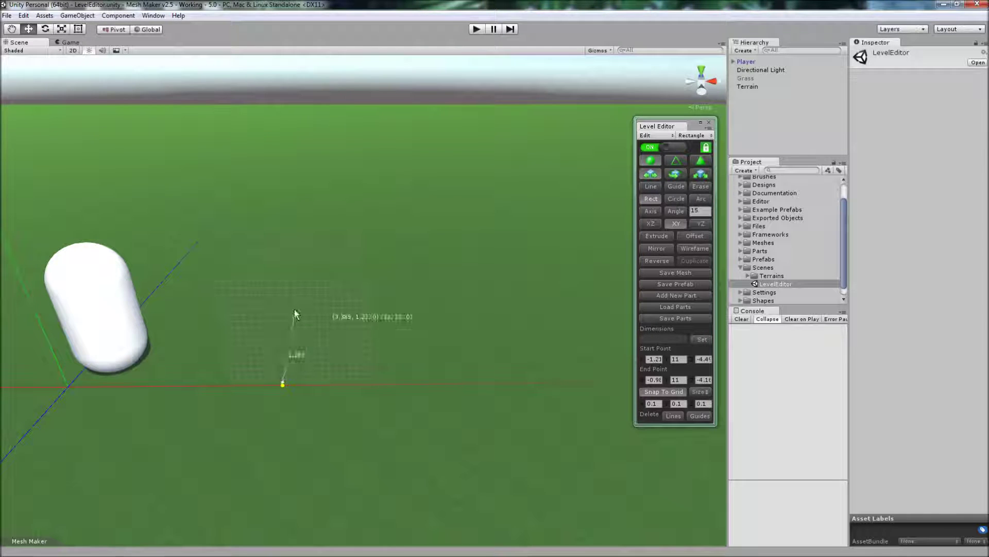
left_click(460, 87)
Extrude the rectangle into a thin wall about 0.1 thick.
left_click_drag(527, 240, 410, 223, "alt")
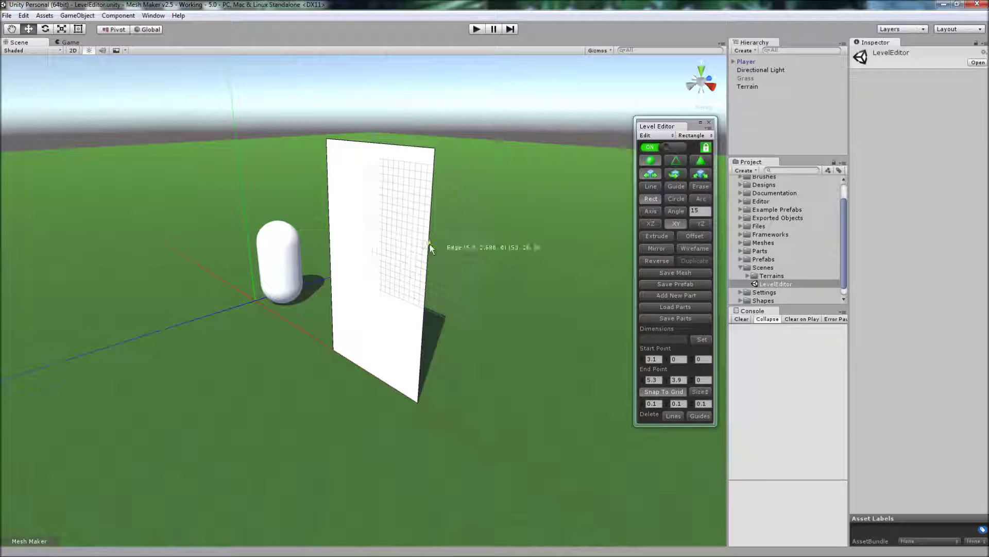
left_click(650, 236)
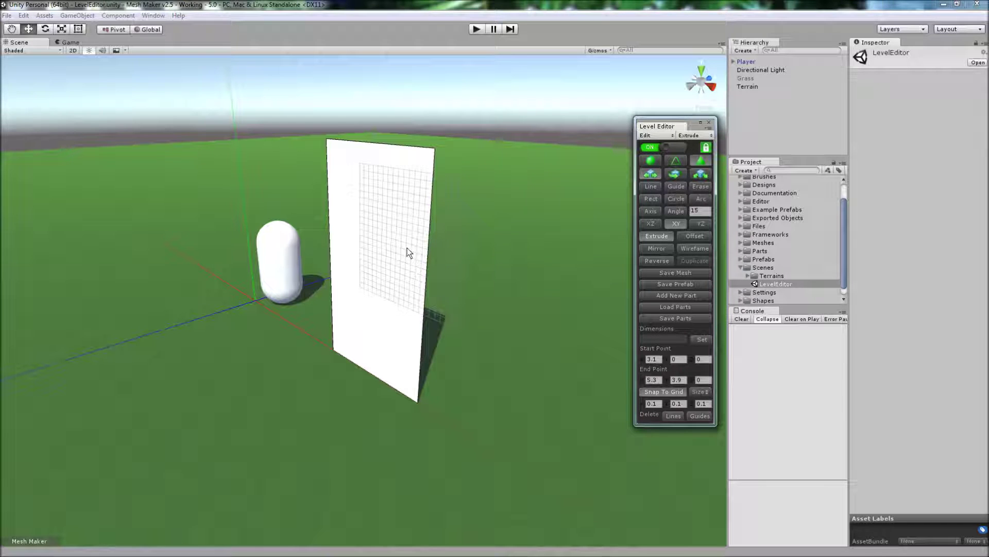
mouse_move(407, 248)
left_mouse_down()
mouse_move(438, 262)
mouse_move(264, 250)
mouse_move(350, 243)
mouse_move(409, 256)
left_mouse_up()
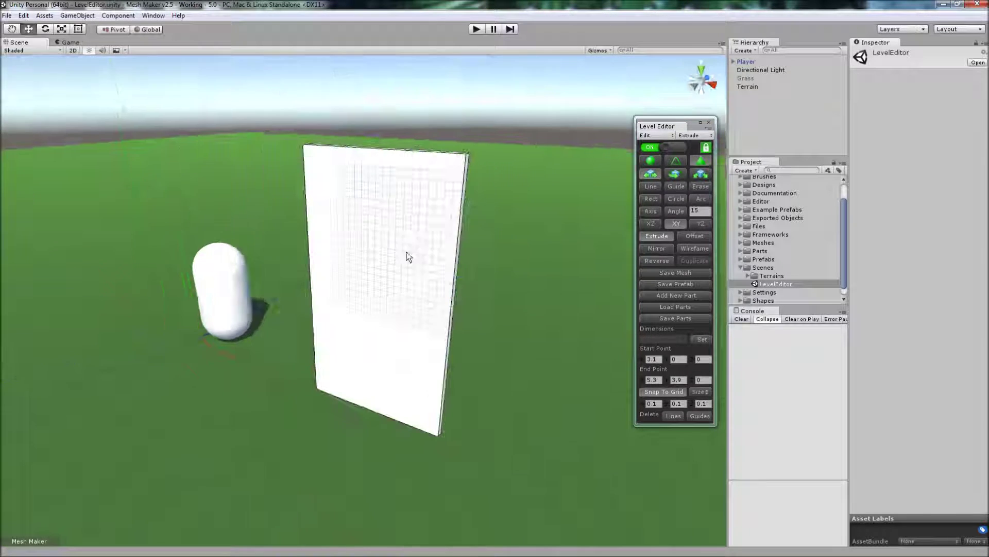
Draw a doorway rectangle on the wall's front face from (3.7, 0, 0) to (4.8, 2.6, 0).
left_click_drag(404, 354, 477, 362, "alt")
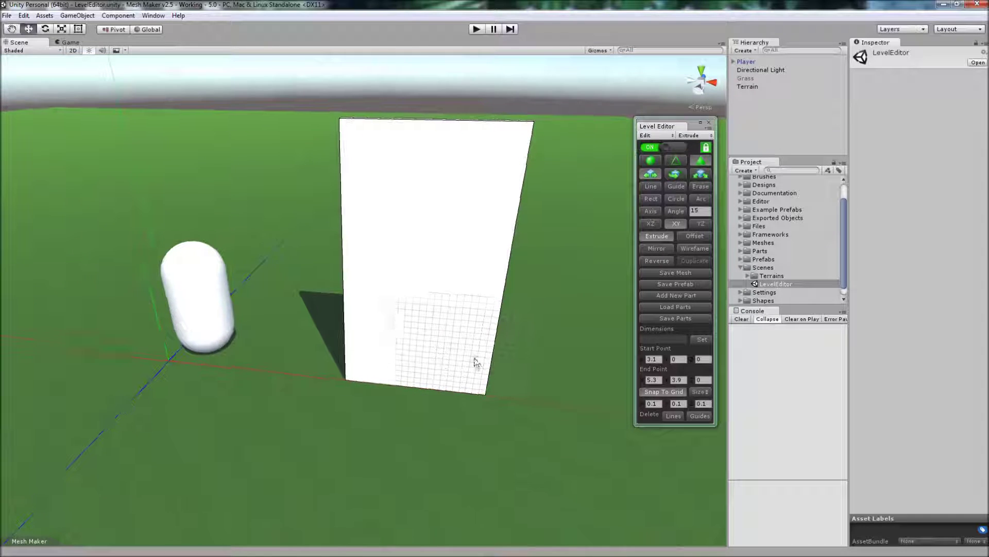
left_click(651, 198)
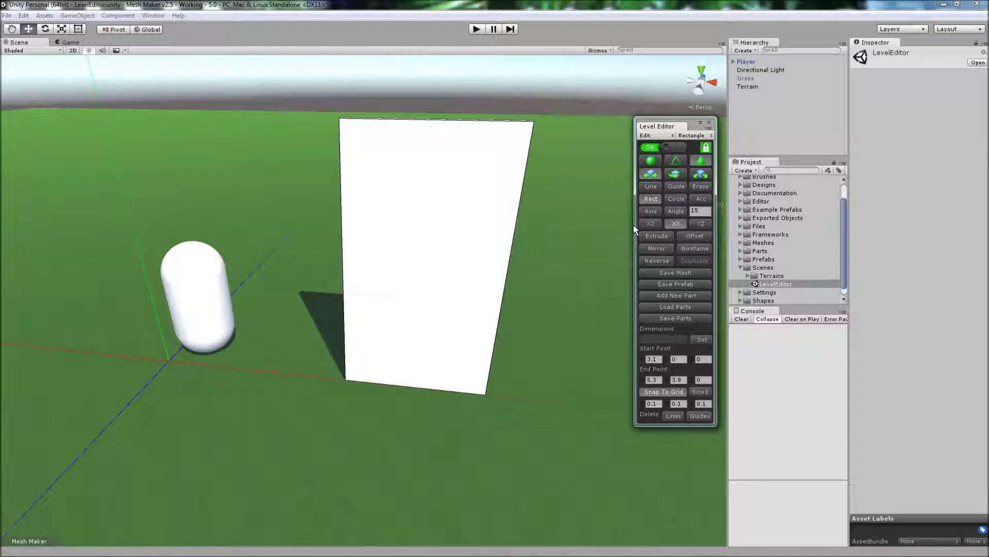
left_click(383, 384)
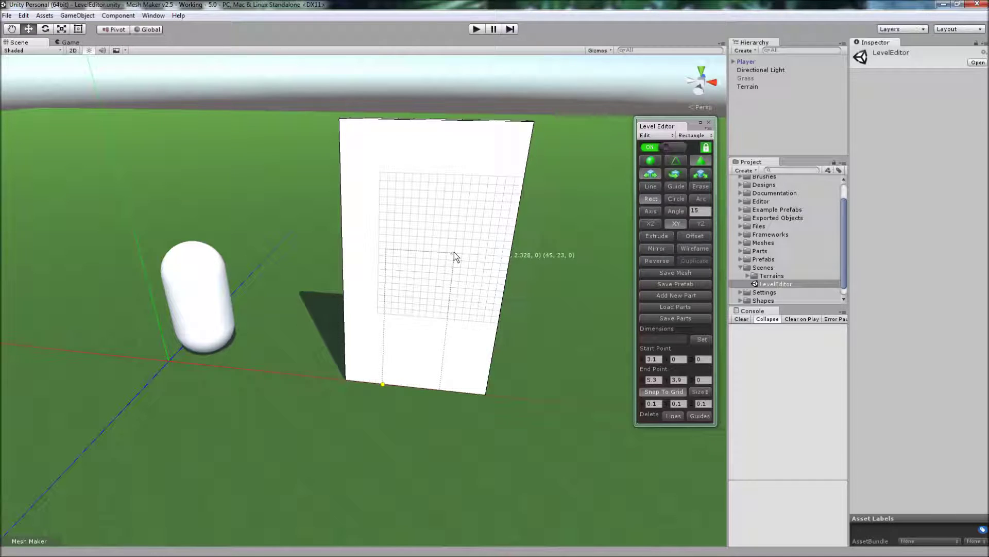
left_click(477, 236)
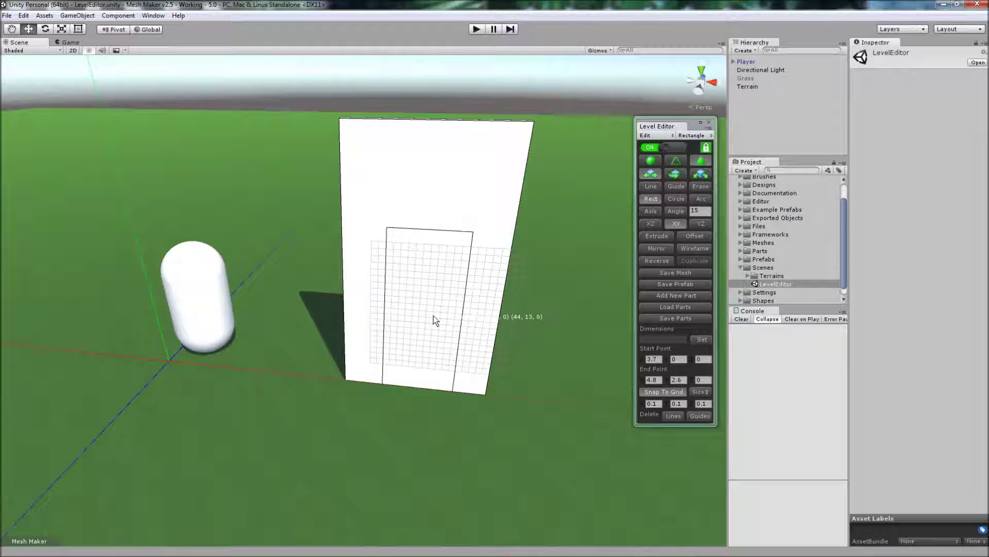
Add a semicircular arc above the doorway, centred at (4.25, 2.6, 0) and reaching the doorway corner at (3.7, 2.6, 0).
scroll(435, 317, "up", 5)
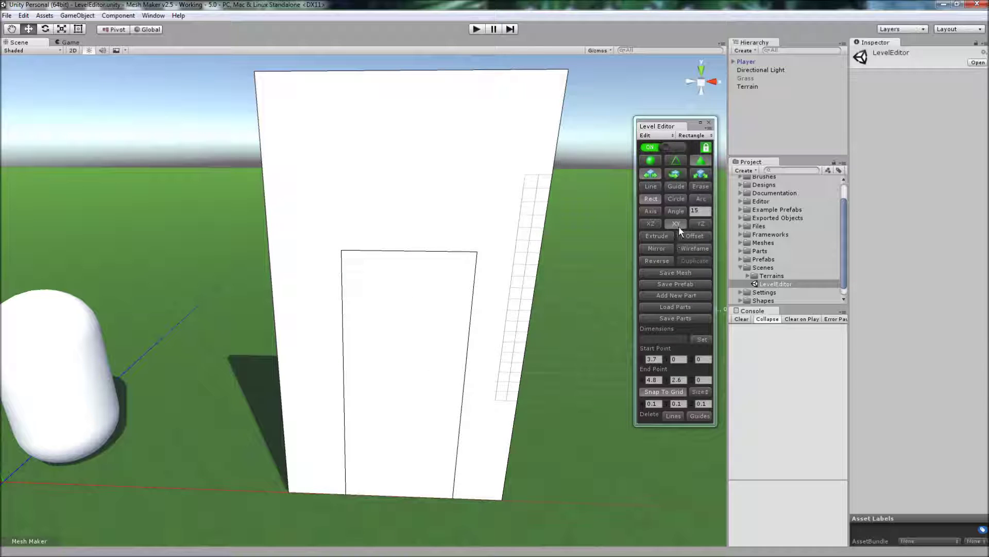
left_click(701, 201)
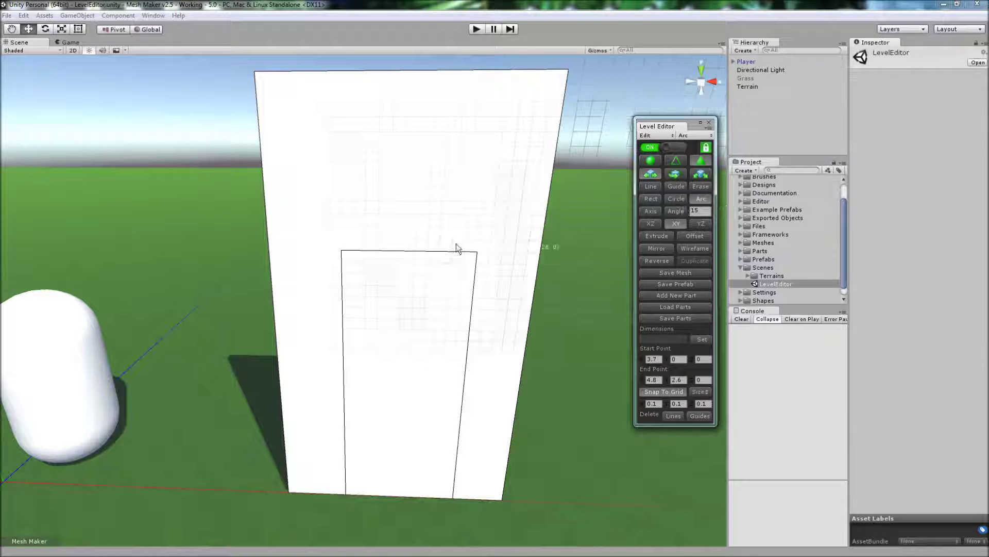
left_click(409, 250)
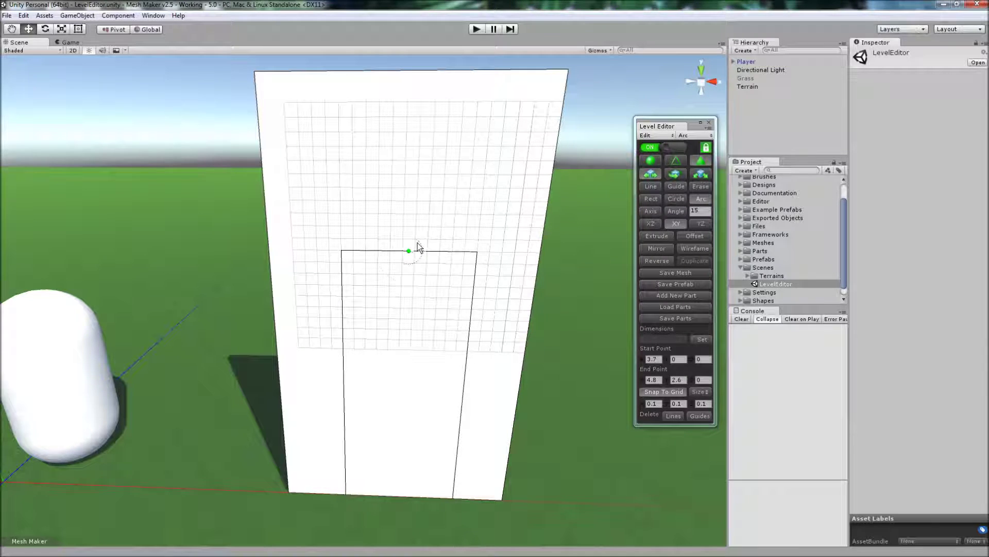
left_click(349, 252)
Cut the arched doorway through the wall by extruding its outline inward and erasing the leftover faces and dividing line.
left_click_drag(415, 272, 435, 283, "alt")
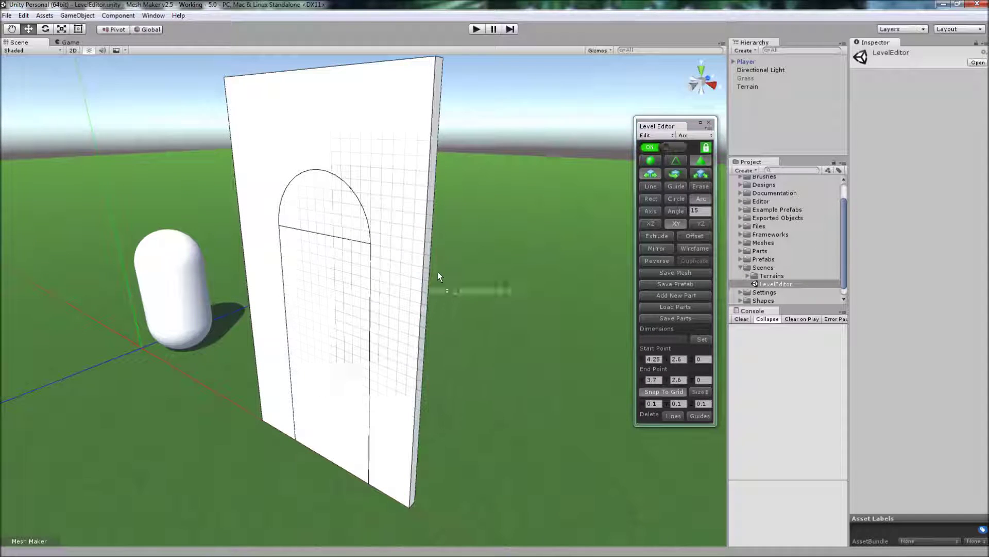
left_click(658, 240)
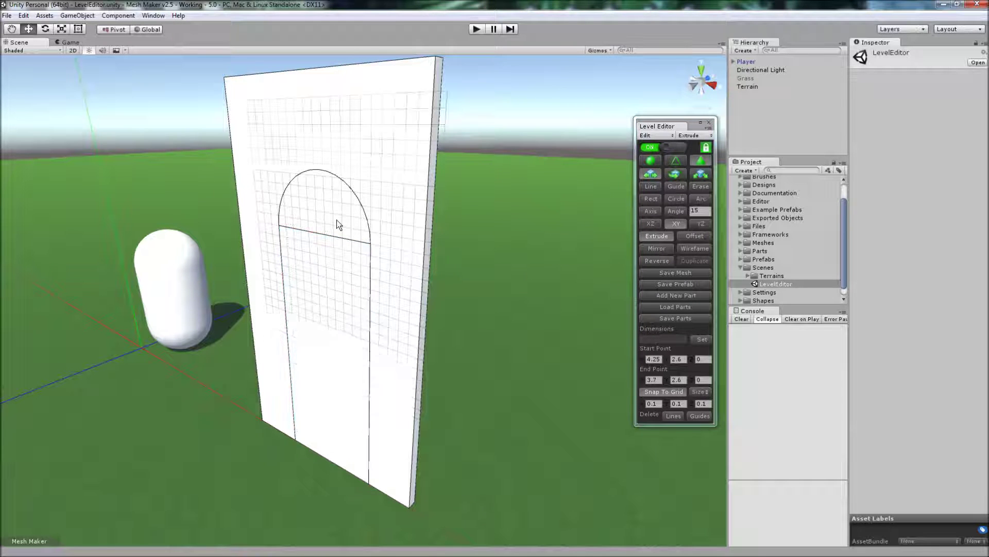
left_click(698, 188)
left_click_drag(360, 299, 435, 337, "alt")
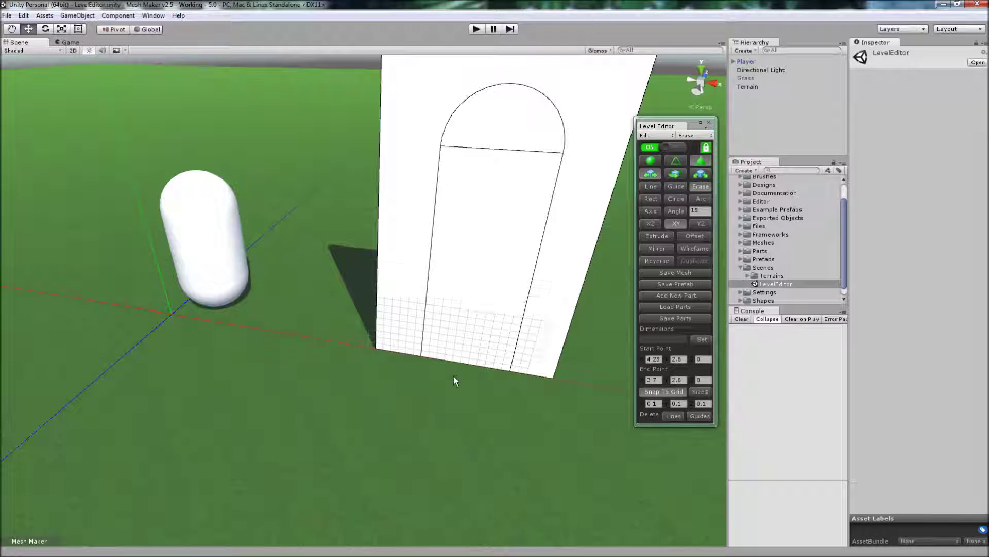
left_click(469, 333)
left_click_drag(464, 375, 468, 365, "alt")
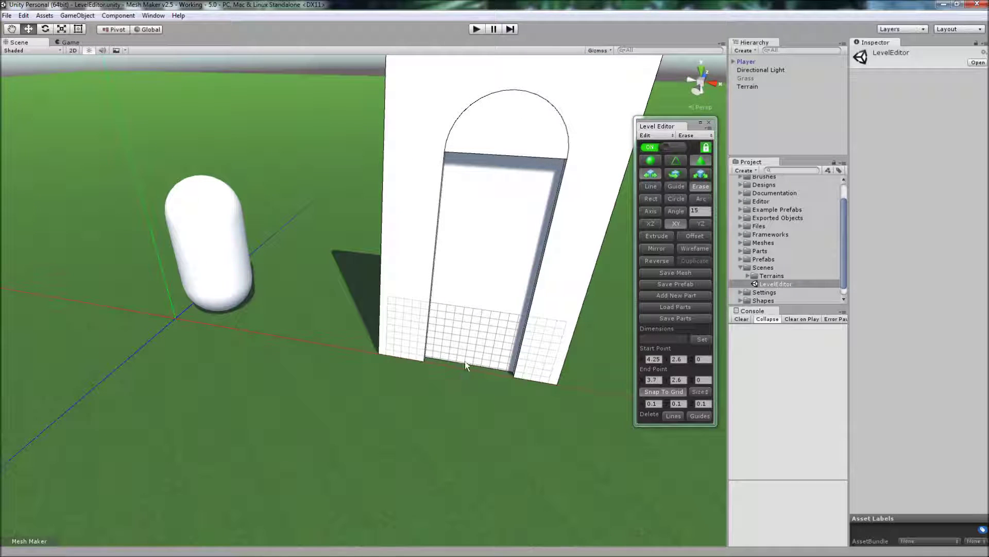
left_click(475, 329)
mouse_move(475, 329)
left_mouse_down("alt")
mouse_move(465, 395)
mouse_move(394, 218)
mouse_move(404, 110)
mouse_move(384, 168)
mouse_move(398, 244)
left_mouse_up("alt")
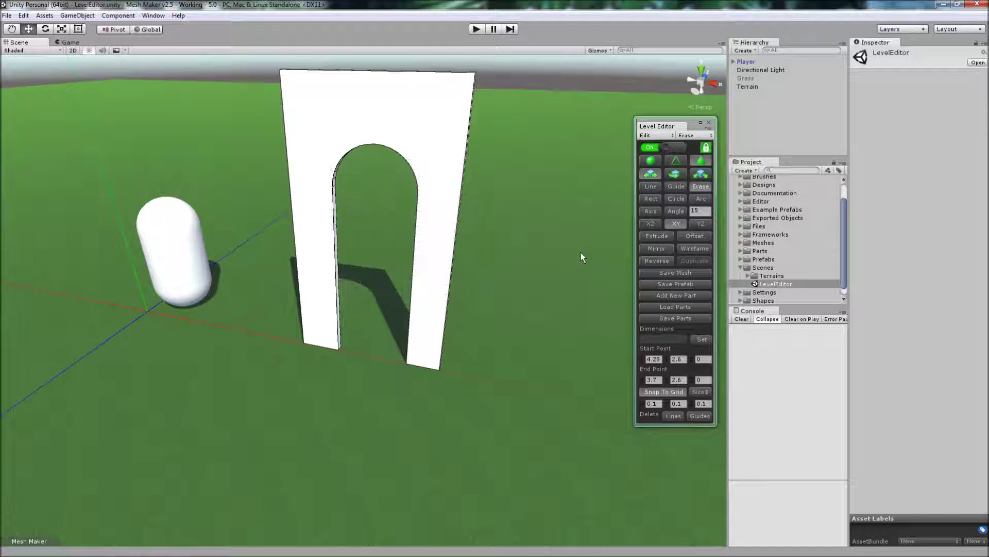
Turn off grid snapping and draw a short line along the back face's top edge from (5.3, 3.9, 0.1) to (5.26, 3.9, 0.1).
left_click(660, 393)
left_click_drag(507, 320, 402, 307, "alt")
left_click_drag(462, 294, 250, 276, "alt")
key("w")
right_click_drag(249, 272, 309, 227)
key("s")
key("w")
left_click_drag(308, 232, 302, 294, "alt")
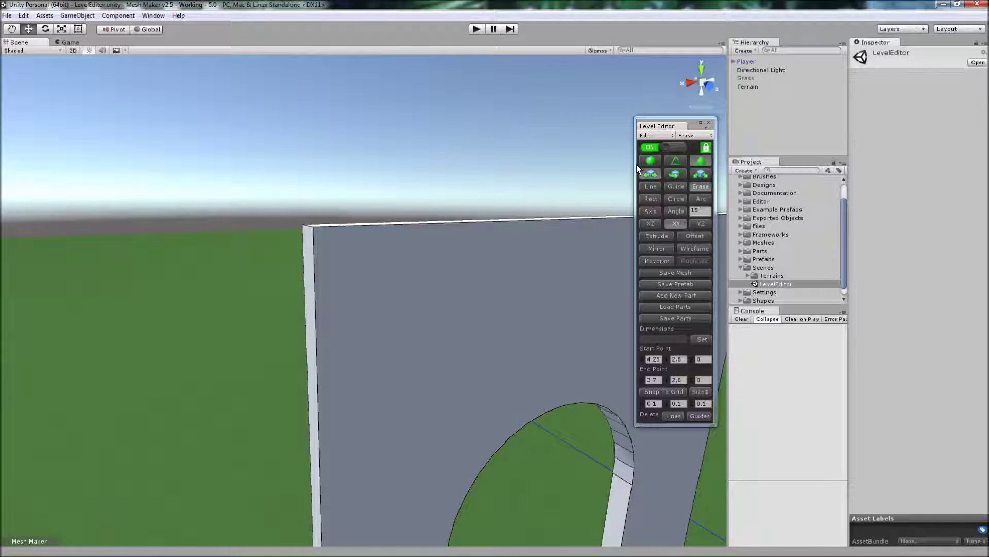
left_click(651, 186)
left_click_drag(314, 228, 333, 261, "alt")
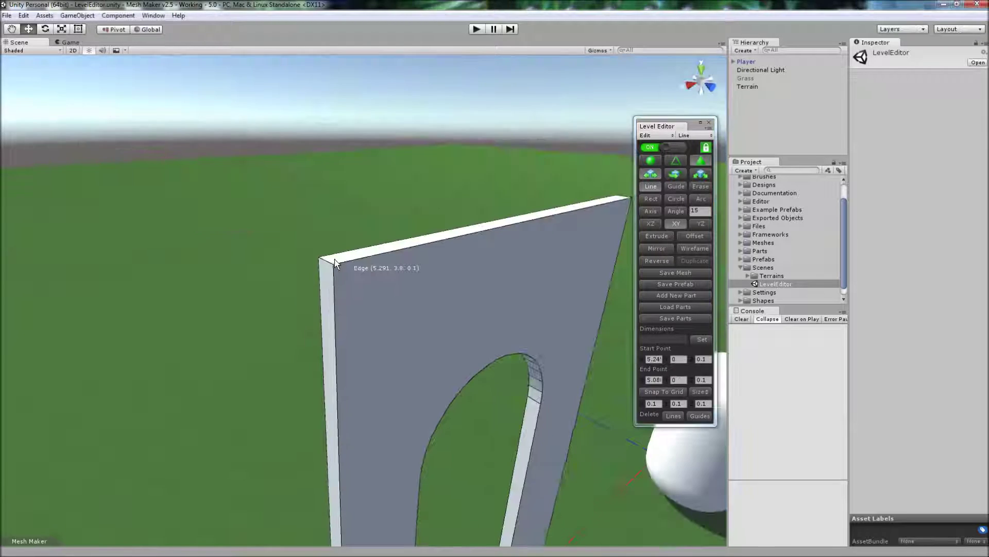
left_click(334, 263)
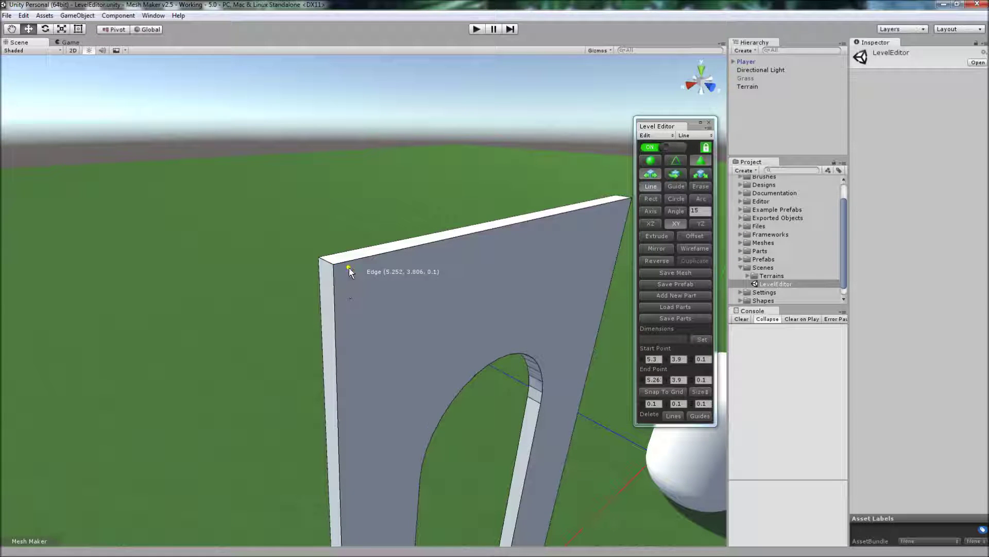
left_click(343, 264)
Turn on axis constraint and draw a vertical line down the back face from (5.26, 3.9, 0.1) to (5.26, 0, 0.1).
left_click(651, 211)
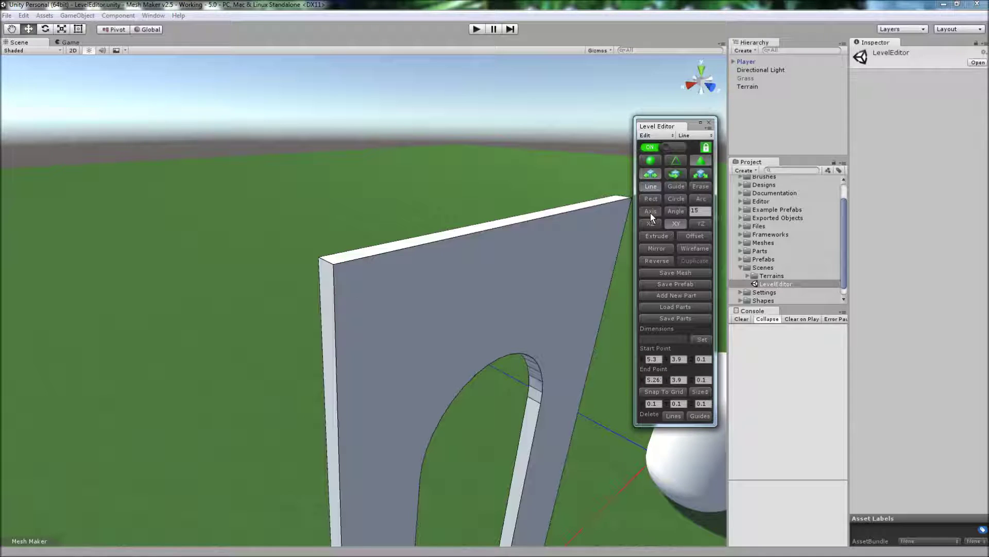
left_click(342, 262)
right_click_drag(349, 317, 357, 429)
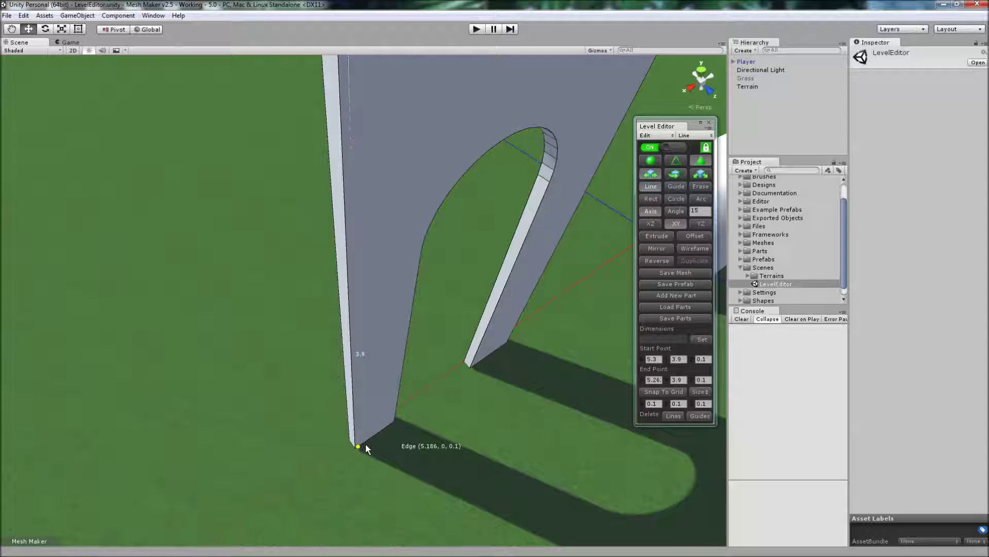
left_click(365, 446)
left_click_drag(366, 444, 385, 338, "alt")
right_click_drag(385, 334, 336, 338)
scroll(336, 338, "down", 5)
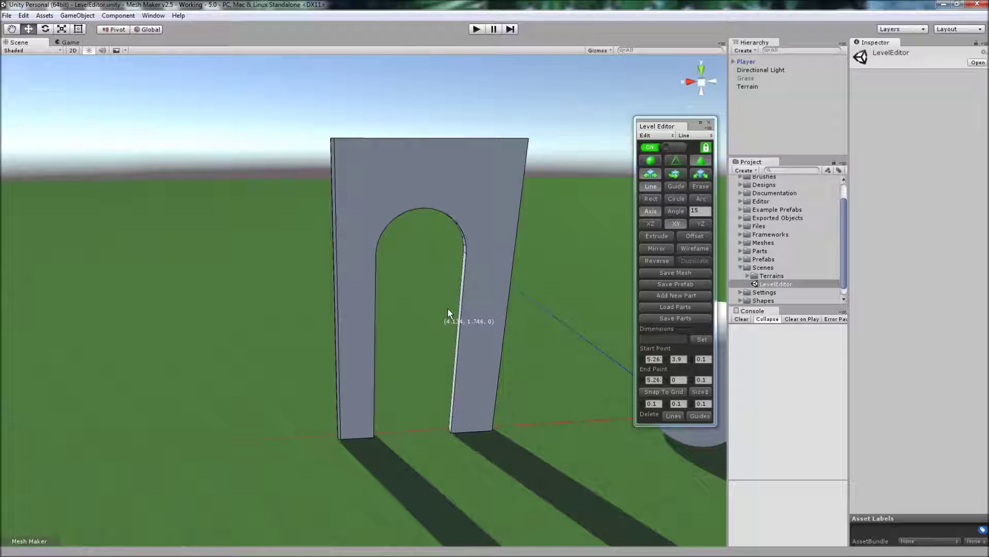
Extrude the narrow strip at the end of the wall's back face outward into a perpendicular side wall.
left_click(657, 238)
mouse_move(370, 290)
left_mouse_down("alt")
mouse_move(395, 379)
mouse_move(359, 288)
left_mouse_up("alt")
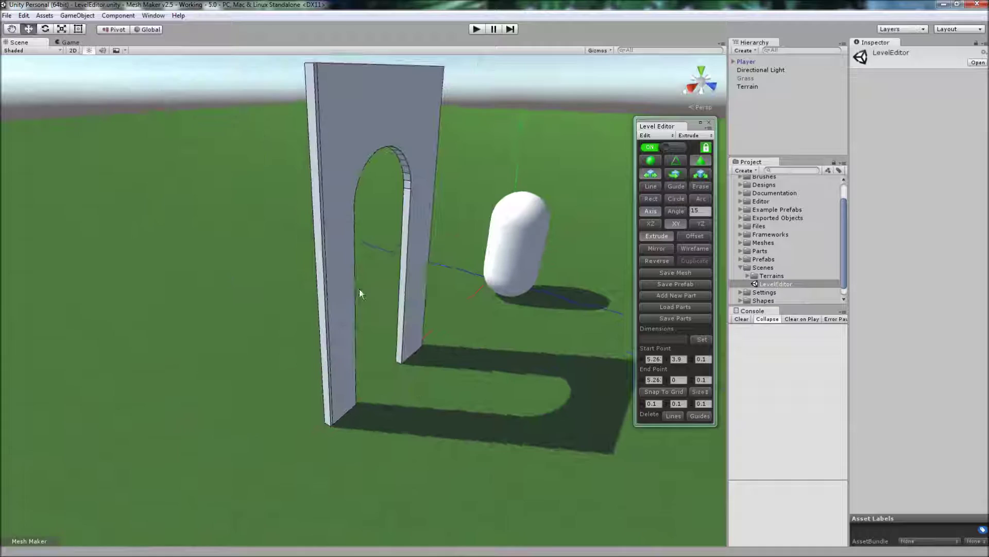
left_click(325, 230)
left_click(556, 310)
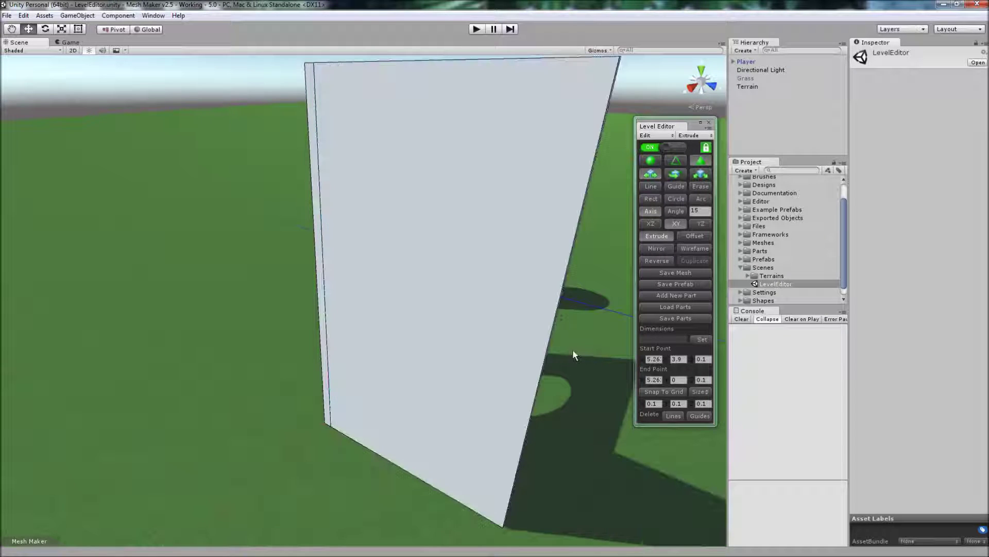
left_click_drag(572, 350, 474, 340, "alt")
scroll(418, 326, "down", 5)
scroll(412, 327, "up", 6)
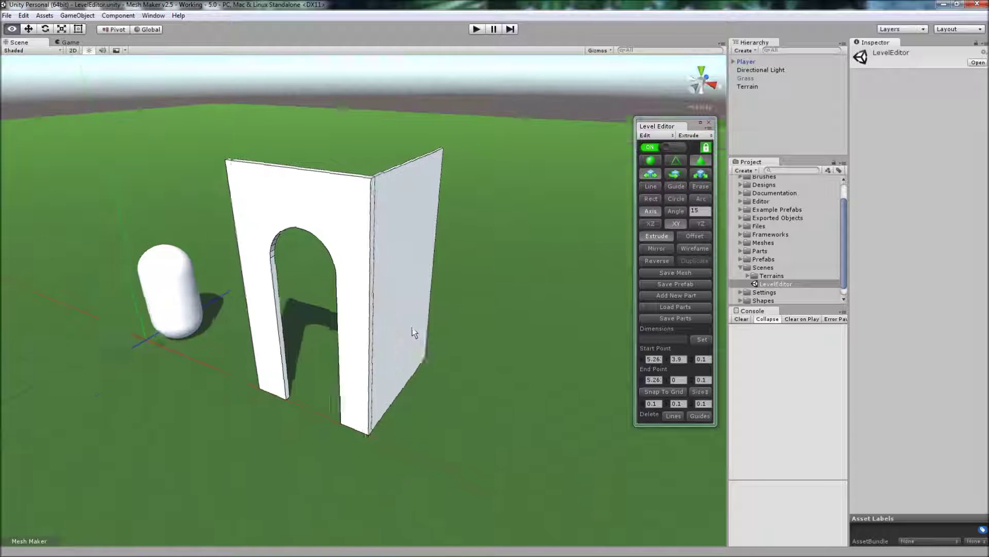
Draw a rectangle on the XZ ground plane beside the walls, from about (7.09, 0, 8.4) to (10.7, 0, 2.58).
scroll(410, 327, "down", 3)
mouse_move(411, 326)
right_mouse_down()
mouse_move(456, 337)
mouse_move(406, 331)
right_mouse_up()
key("d")
scroll(408, 328, "up", 4)
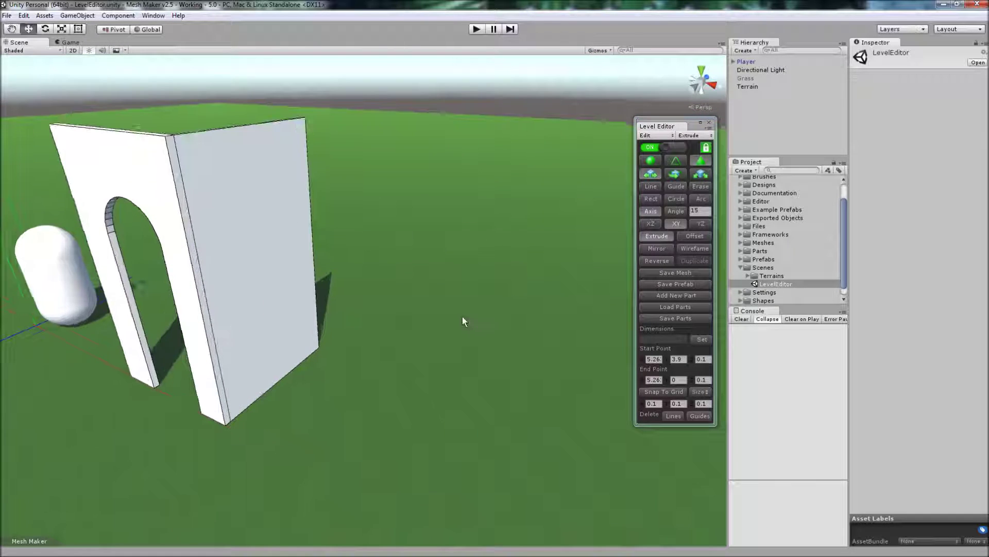
left_click(650, 224)
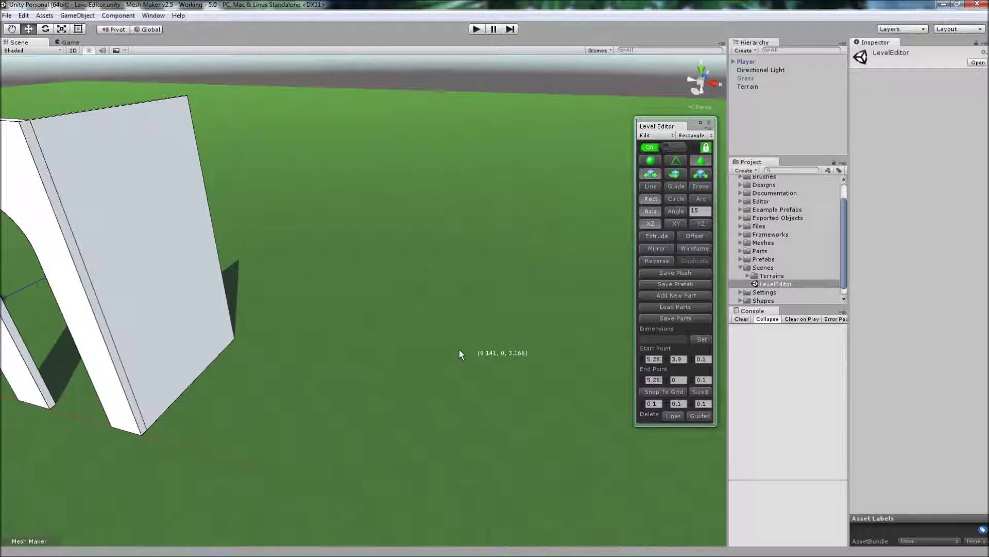
left_click_drag(405, 232, 565, 391)
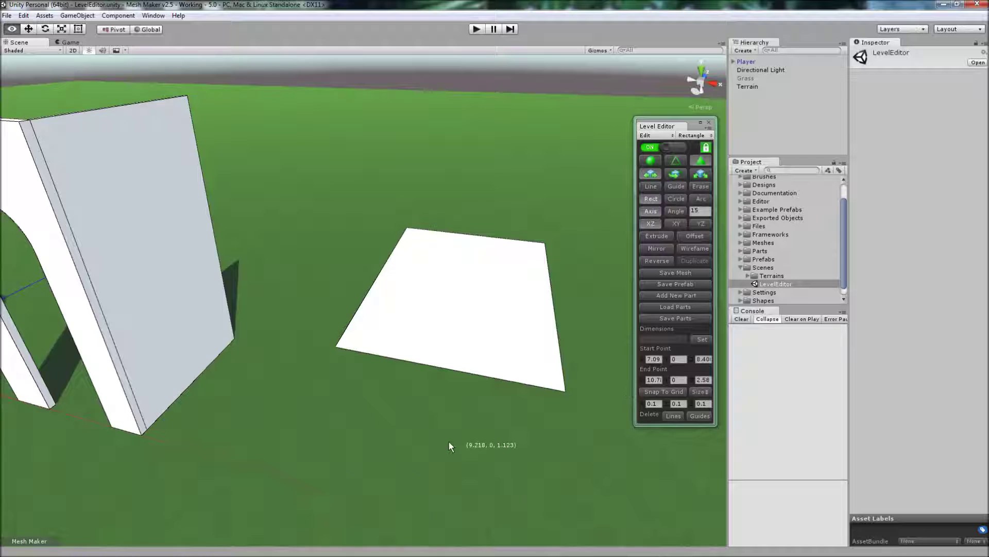
Offset the ground rectangle's outline inward to leave a narrow border around its edge.
left_click_drag(480, 443, 362, 285, "alt")
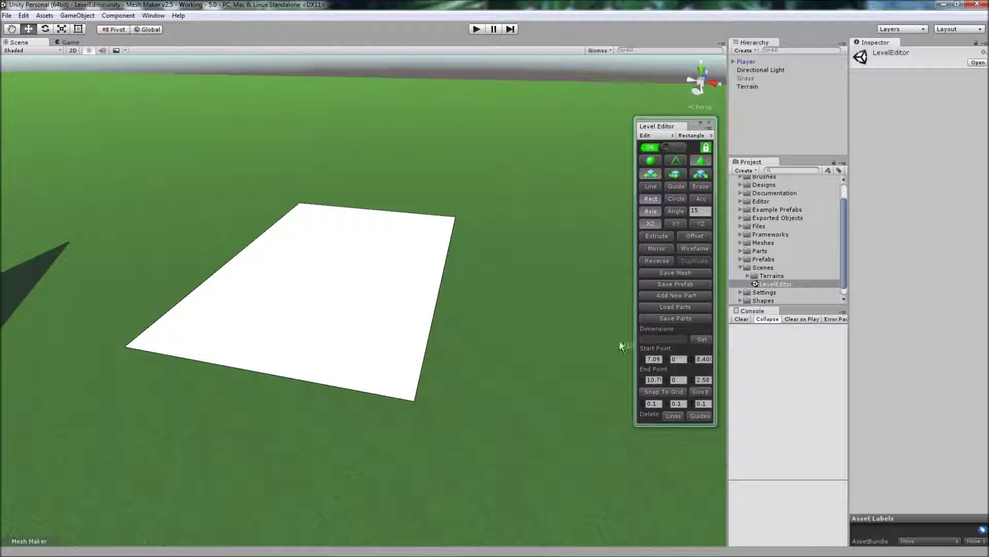
left_click(695, 235)
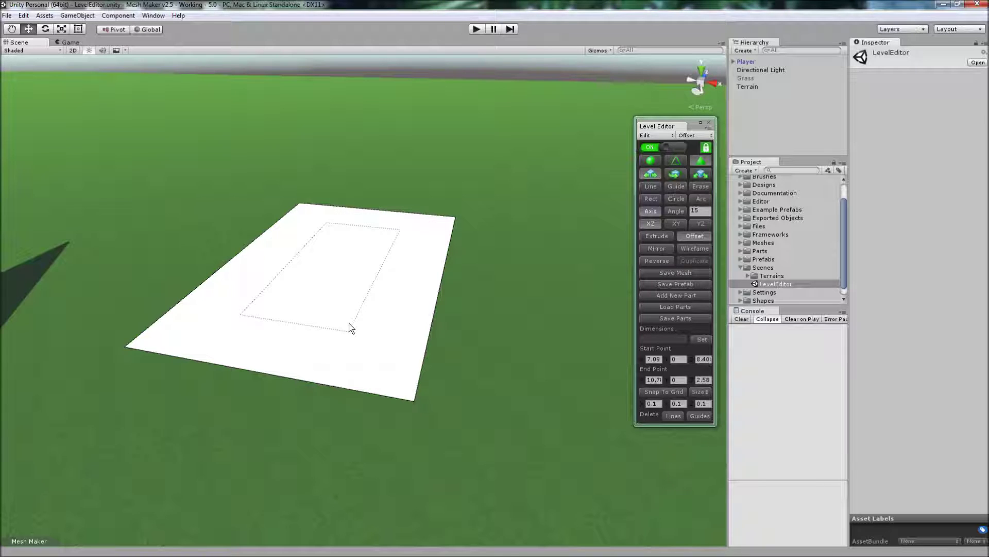
left_click(414, 344)
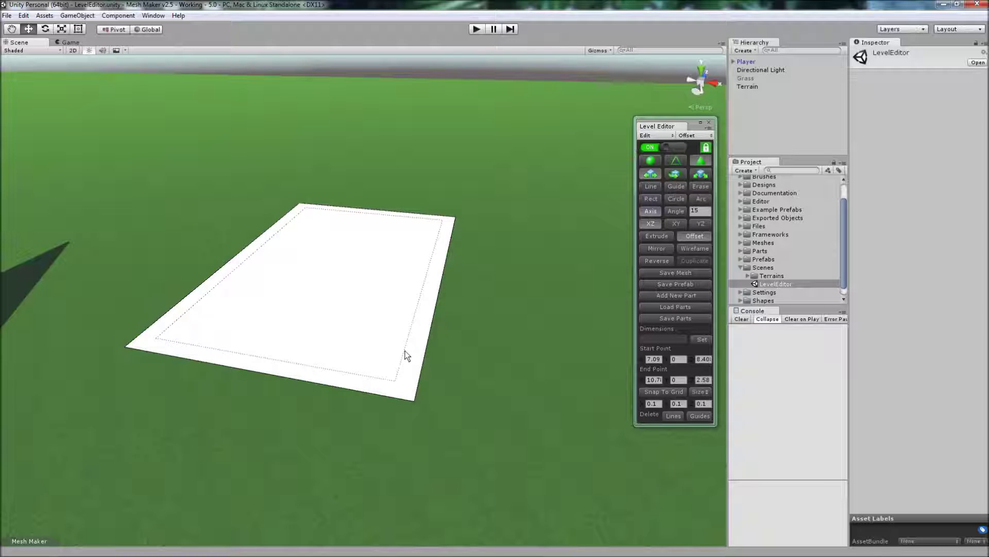
left_click(409, 354)
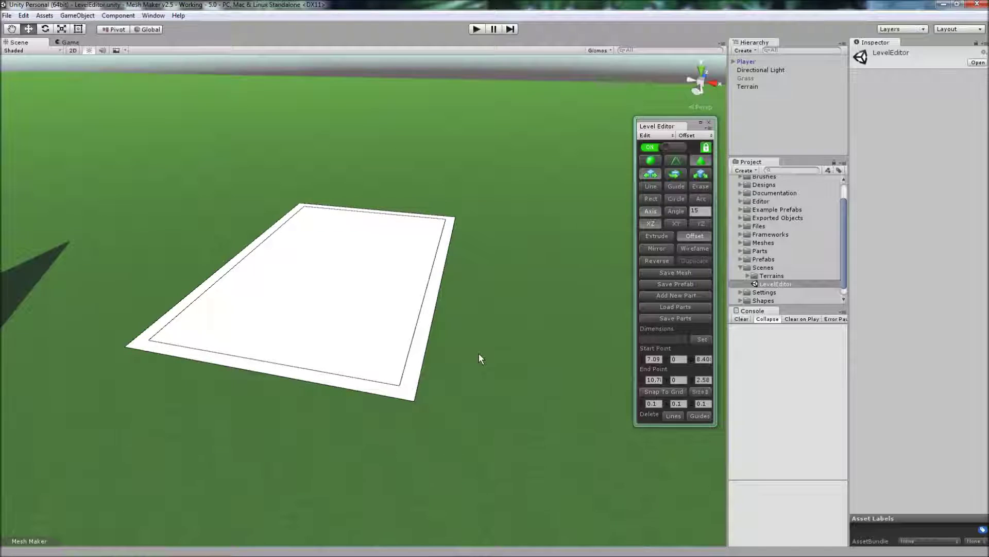
scroll(478, 355, "up", 5)
scroll(373, 300, "down", 5)
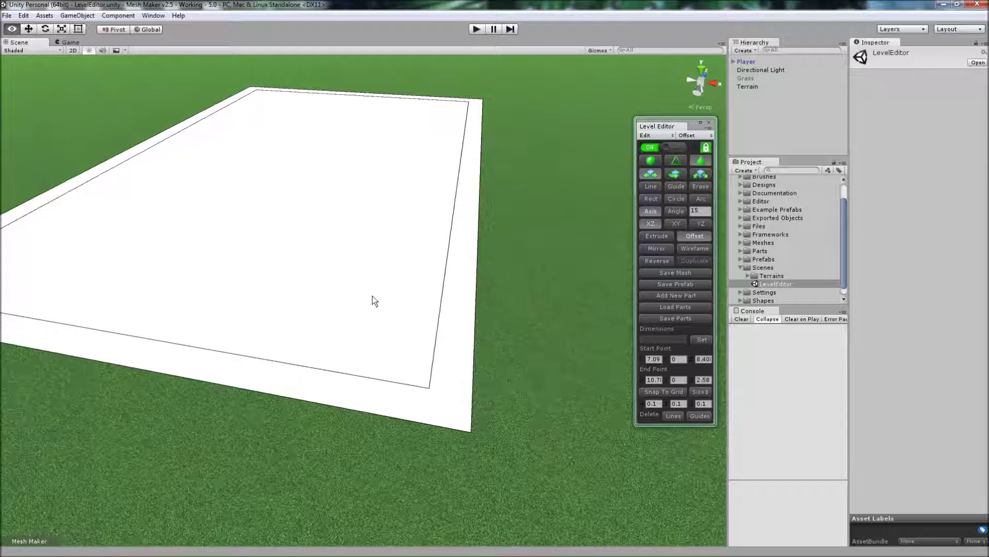
left_click(659, 237)
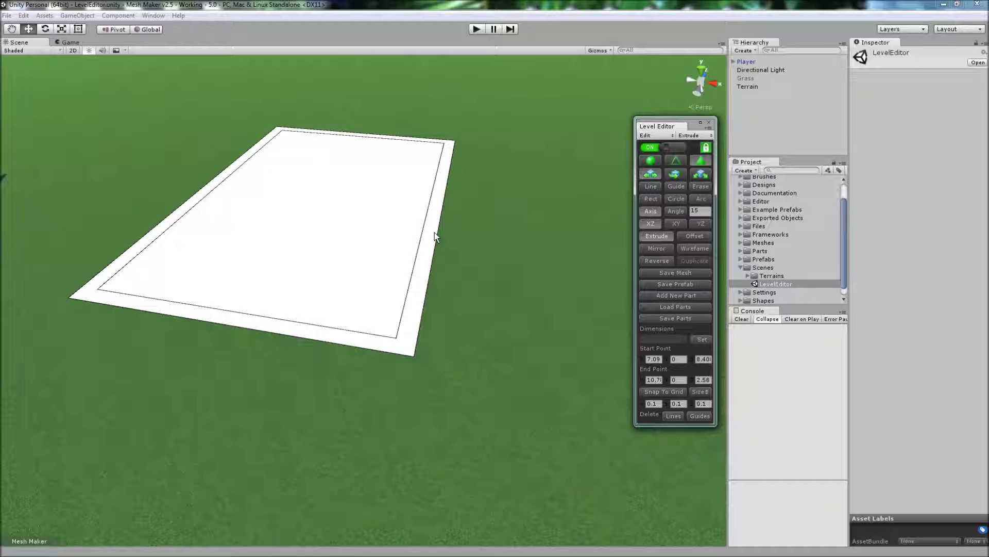
left_click(374, 257)
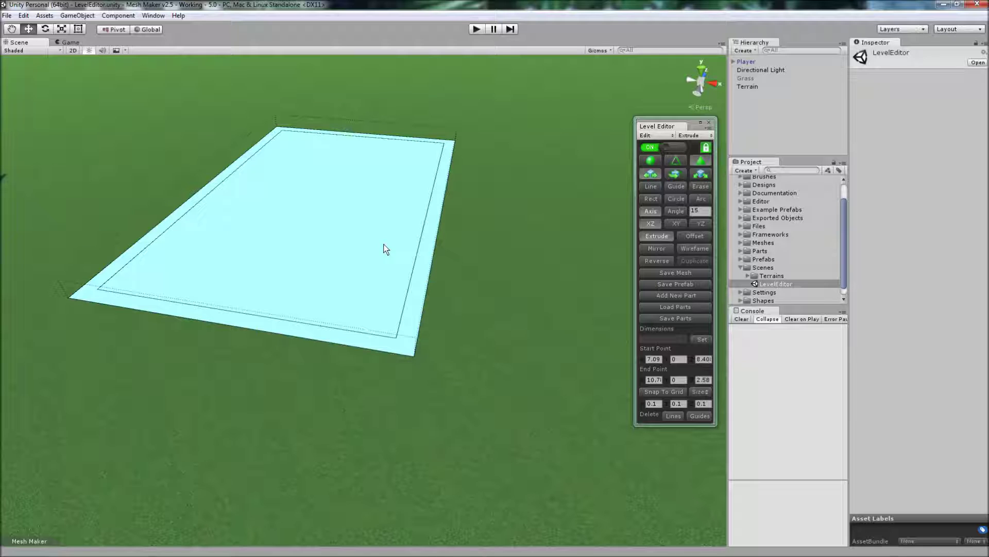
key("Escape")
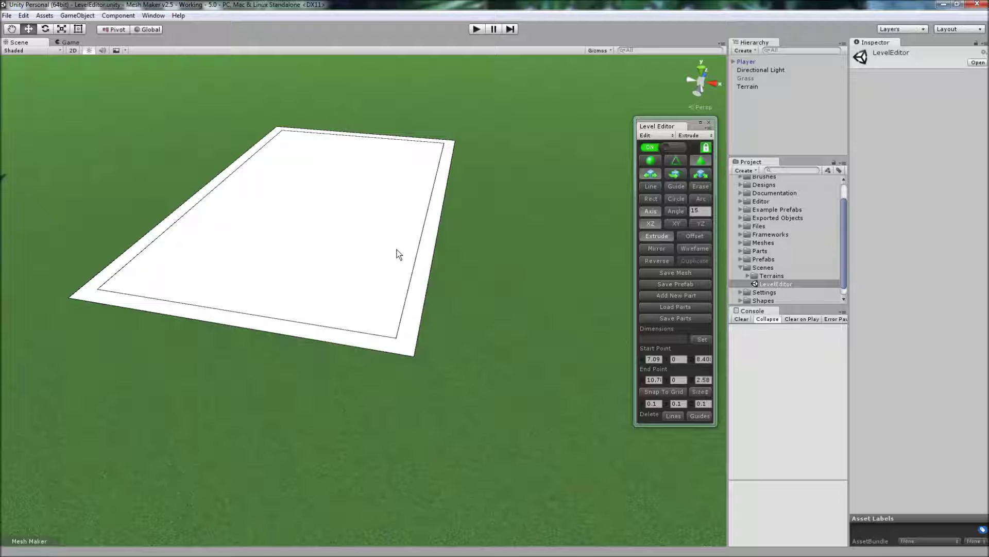
left_click(396, 250)
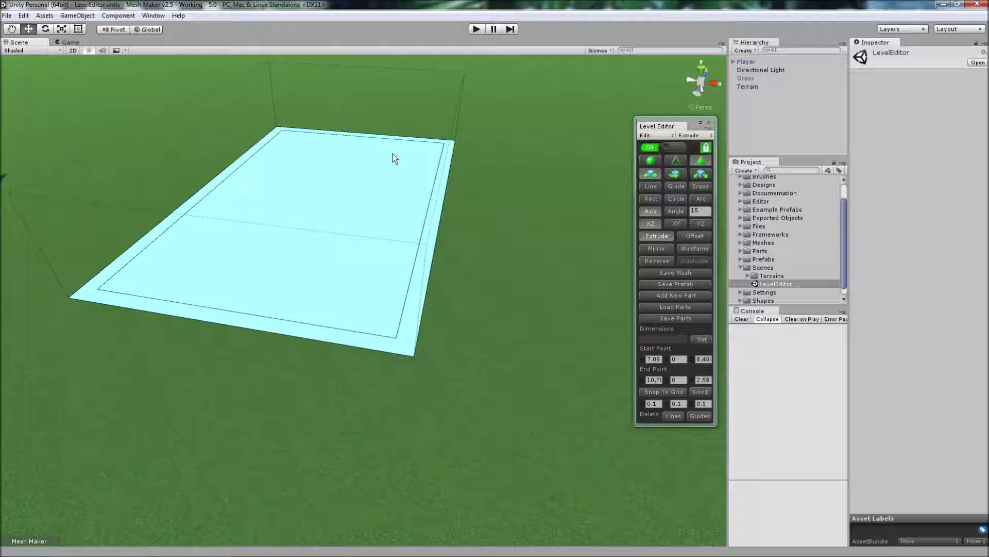
left_click(388, 149)
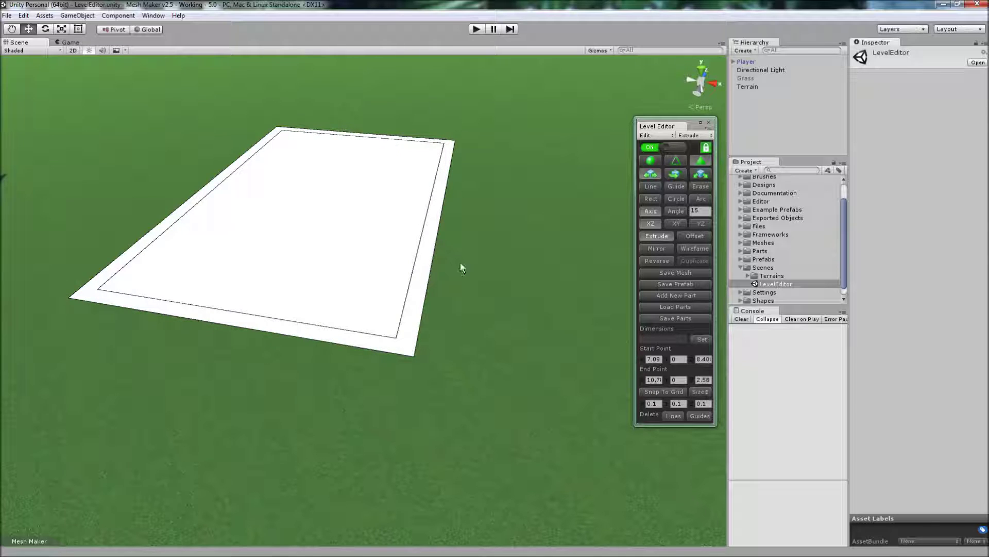
With axis constraint off, connect the inner and outer outlines with a line at one corner and extrude the border upward.
left_click(651, 186)
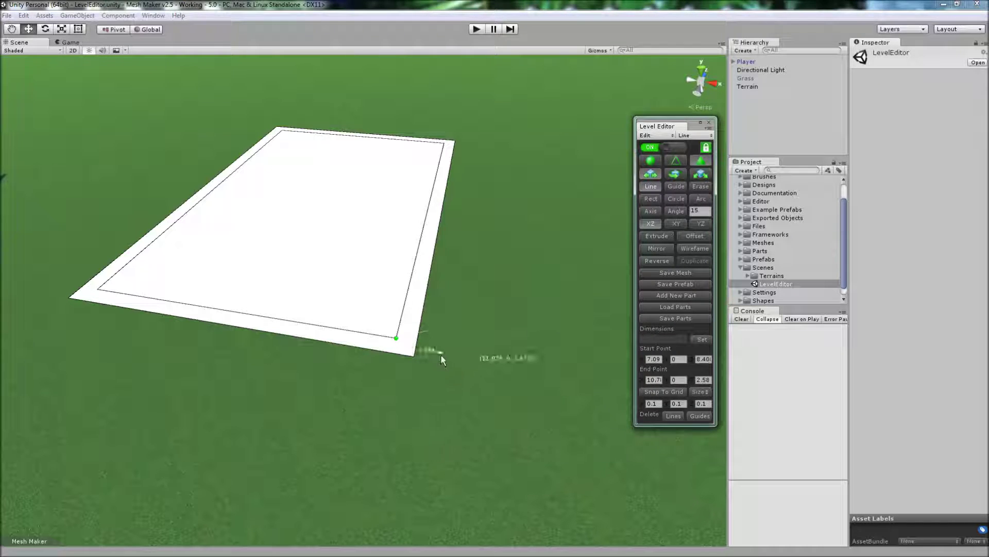
left_click(414, 354)
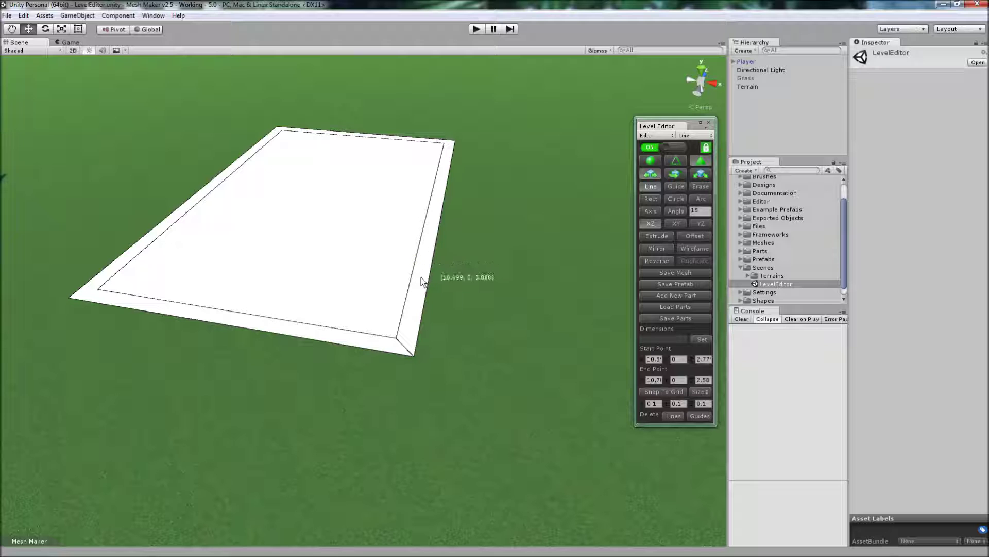
left_click(657, 236)
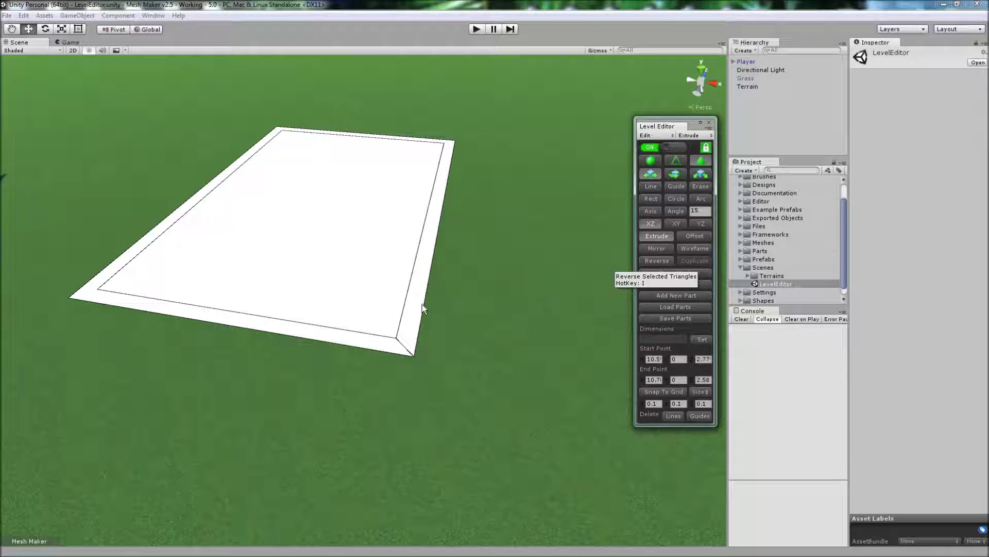
left_click(422, 304)
left_click(448, 170)
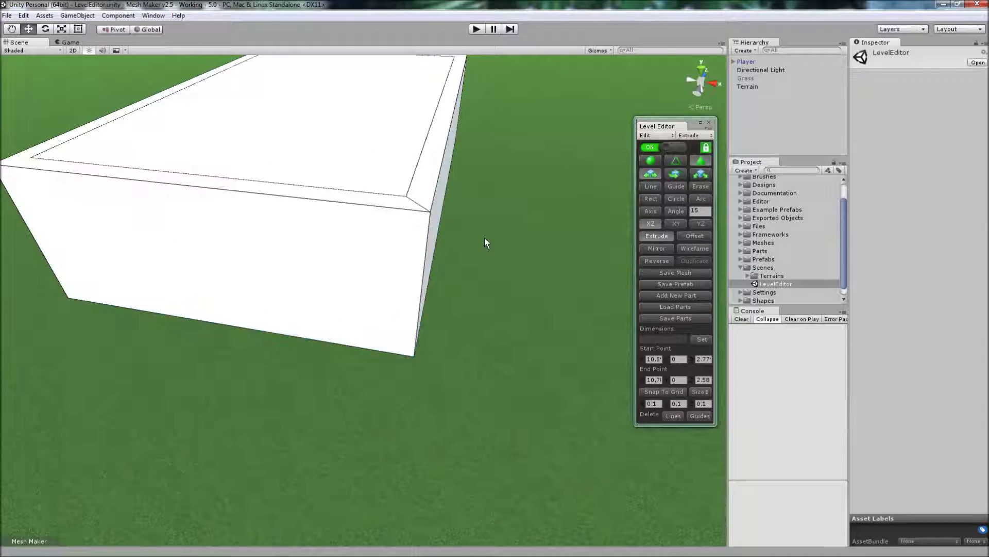
Delete the inner face on top of the extruded block to leave an open box with thick walls.
left_click_drag(485, 237, 438, 237, "alt")
scroll(447, 245, "down", 7)
scroll(432, 249, "up", 7)
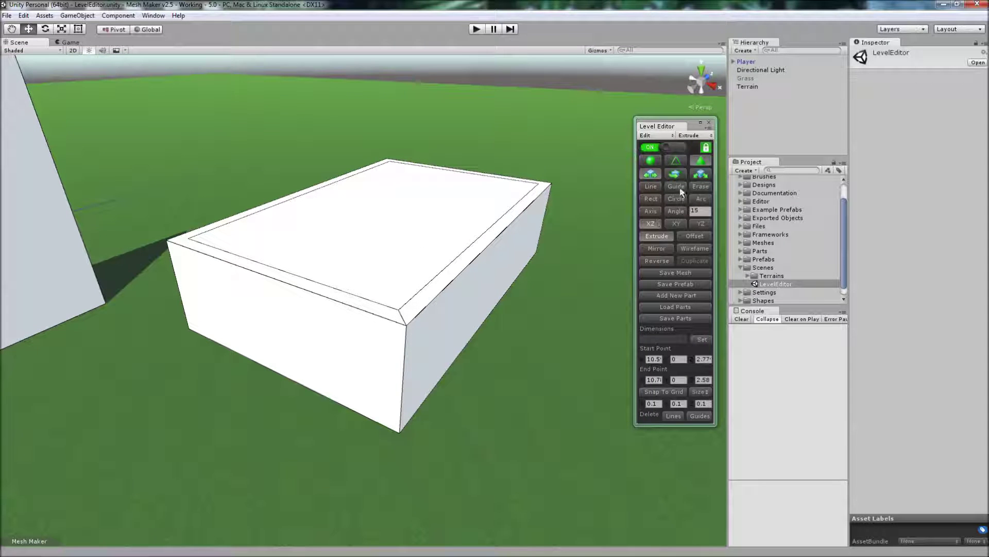
left_click(404, 246)
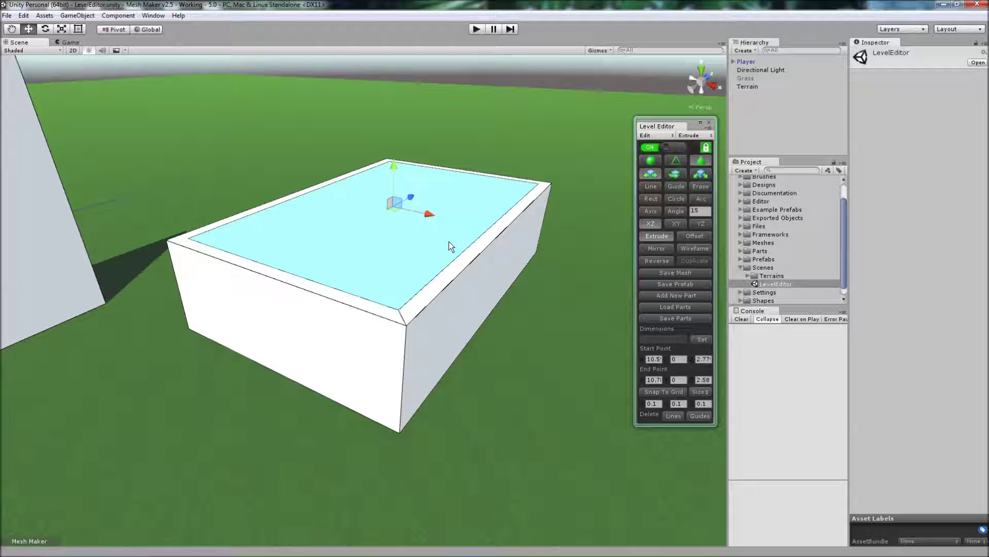
key("Delete")
Offset the outline of the box's long outer side face inward to form a thin border around a panel.
right_click_drag(434, 279, 446, 304)
key("w")
key("s")
left_click_drag(446, 305, 270, 255, "alt")
left_click_drag(418, 258, 383, 232, "alt")
right_click_drag(383, 236, 289, 225)
key("s")
key("d")
key("d")
left_click(692, 236)
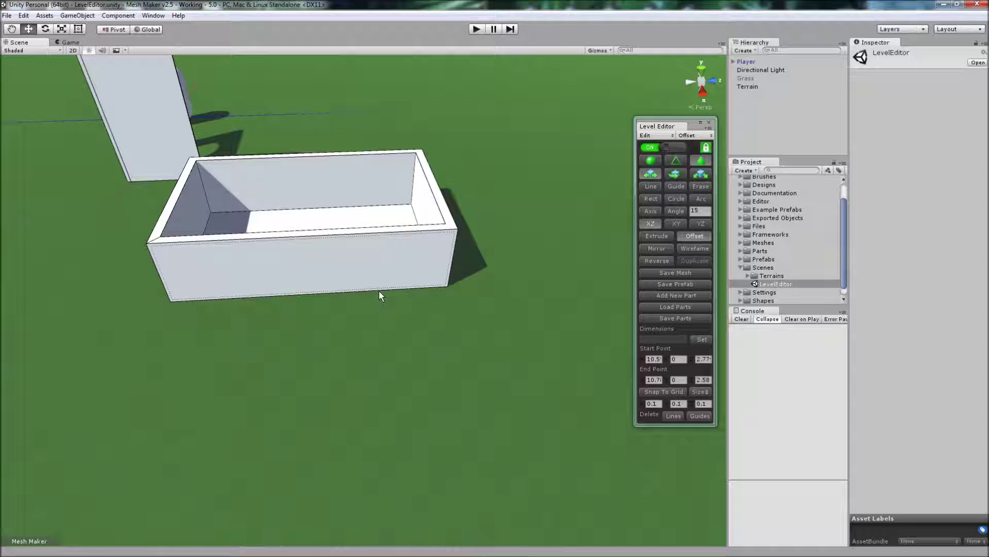
left_click(433, 284)
Draw a line on the box's long side joining its upper corner, about (10.7, 1.45, 2.58), to the inner outline's corner, about (10.7, 1.35, 2.68).
left_click_drag(179, 332, 363, 308, "alt")
scroll(363, 307, "up", 6)
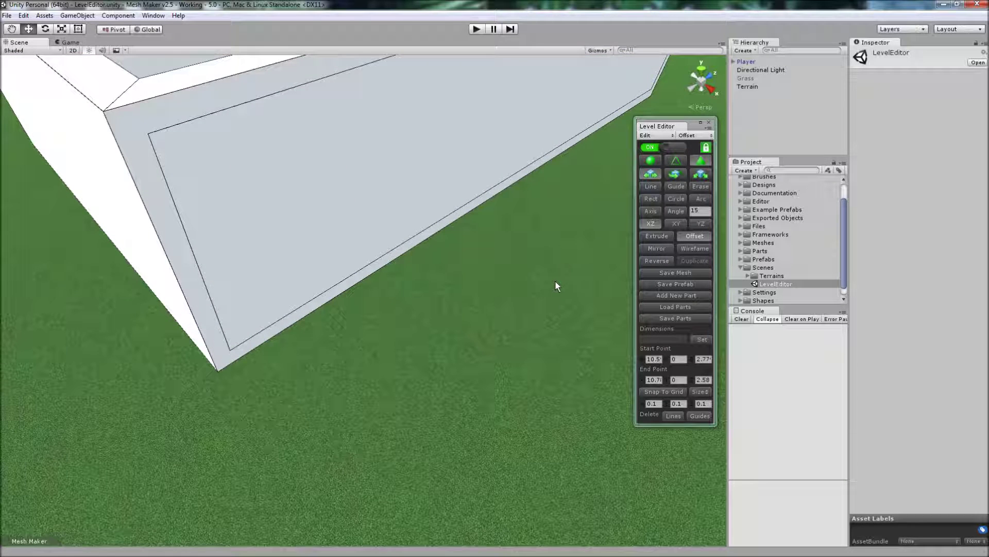
left_click(651, 187)
right_click_drag(438, 218, 399, 211)
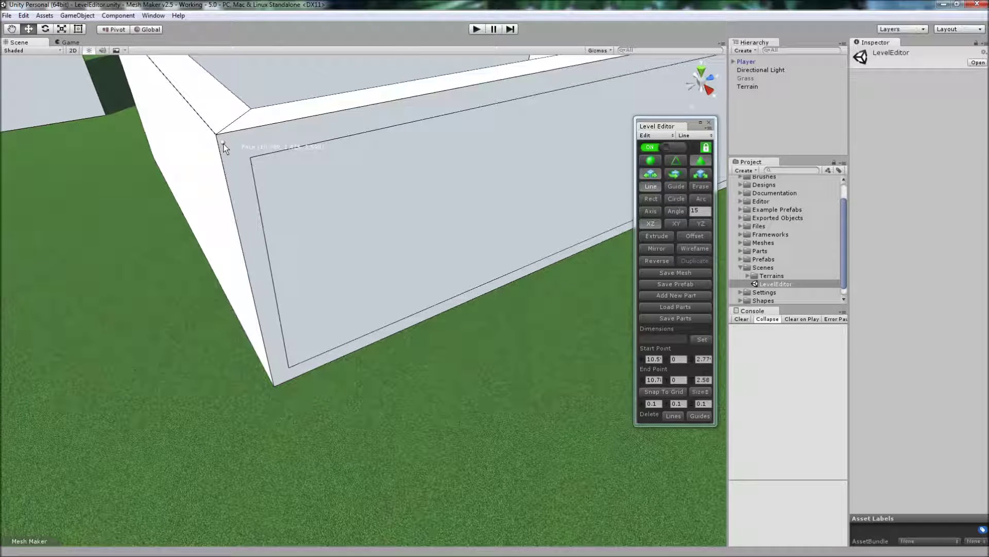
left_click(216, 135)
left_click(250, 156)
Extrude the offset panel on the box's long side by a small amount.
mouse_move(325, 229)
left_mouse_down("alt")
mouse_move(364, 238)
mouse_move(552, 229)
left_mouse_up("alt")
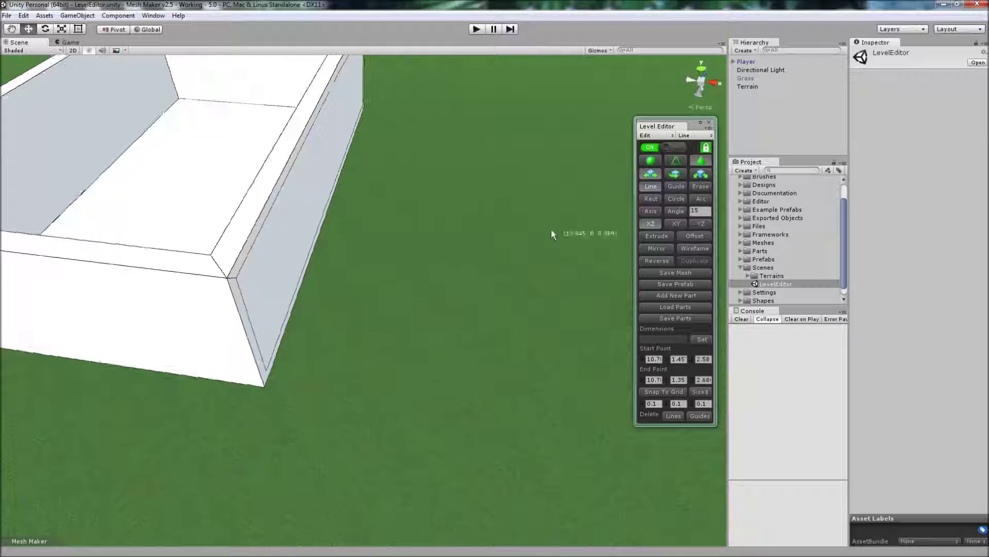
left_click(642, 235)
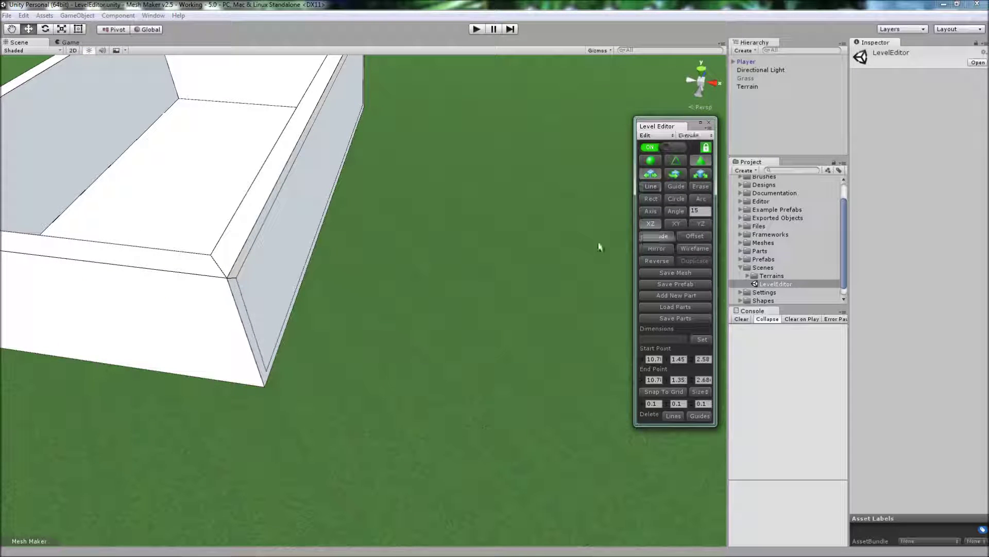
left_click(309, 200)
left_click_drag(309, 199, 381, 265, "alt")
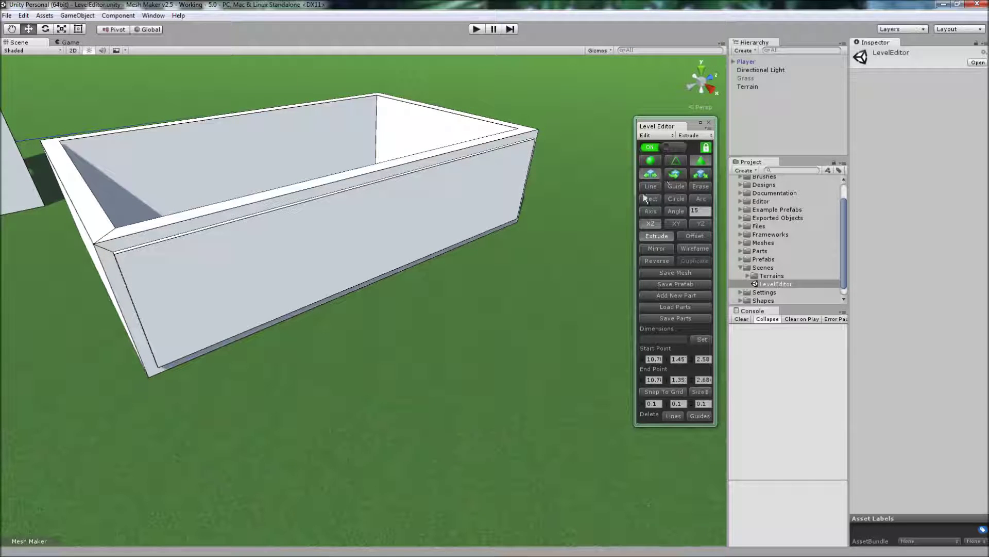
Draw a ground rectangle beside the open box from about (13.5, 0, 8.62) to (16.5, 0, 5.06) and extrude it upward into a block.
left_click_drag(265, 310, 371, 296, "alt")
scroll(371, 296, "down", 8)
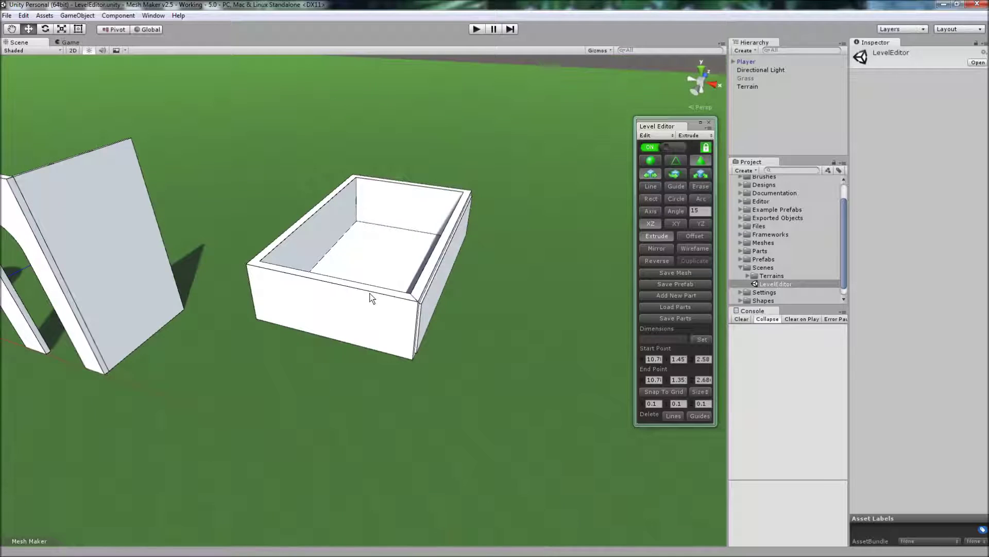
left_click_drag(433, 304, 626, 209, "alt")
scroll(404, 309, "up", 8)
scroll(404, 309, "up", 2)
scroll(396, 302, "down", 3)
left_click(651, 198)
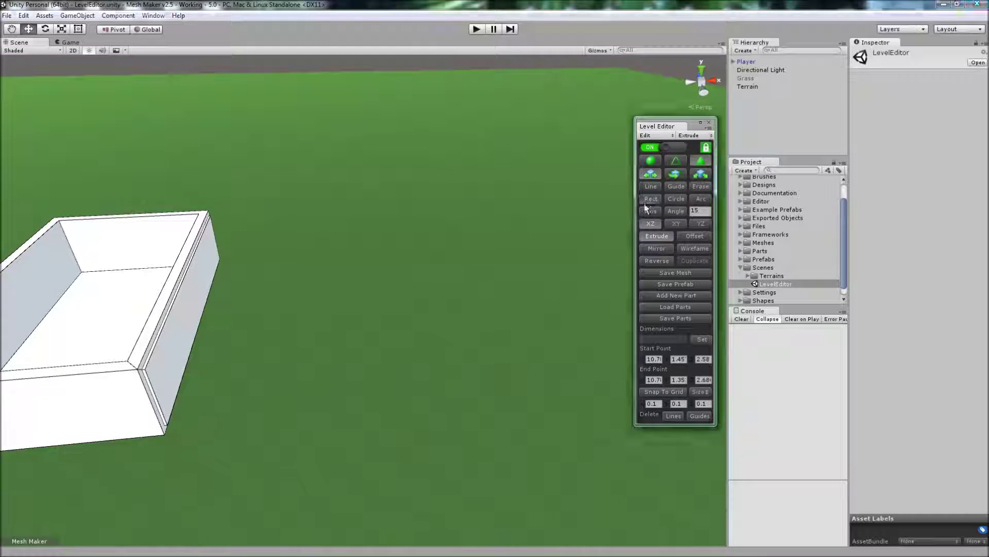
left_click_drag(477, 275, 397, 283, "alt")
mouse_move(291, 257)
left_mouse_down()
mouse_move(389, 329)
mouse_move(385, 341)
mouse_move(360, 231)
left_mouse_up()
left_click(658, 236)
Offset the block's top outline outward into a wide overhang and extrude the whole top into a thin roof slab.
left_click(695, 236)
mouse_move(442, 294)
left_mouse_down("alt")
mouse_move(442, 270)
mouse_move(440, 292)
mouse_move(431, 286)
left_mouse_up("alt")
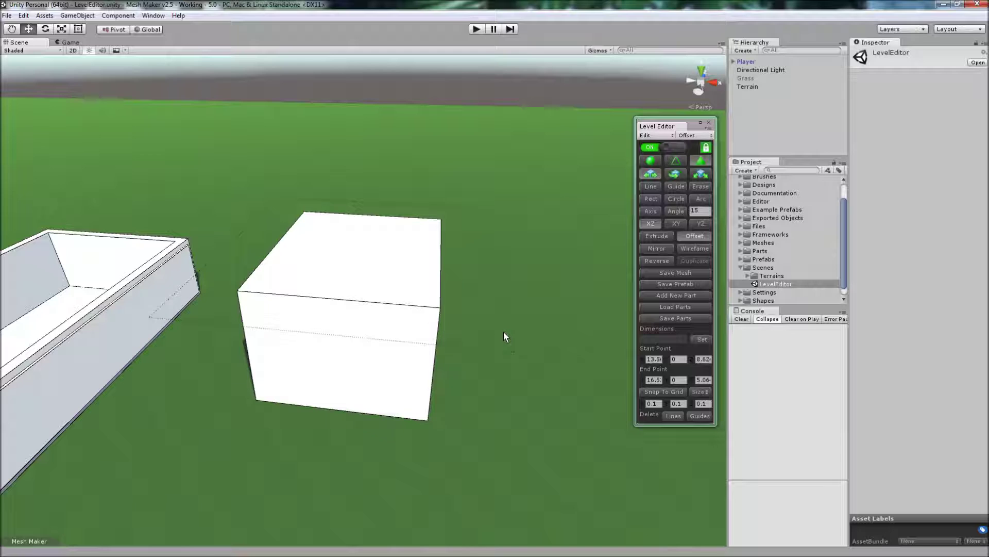
left_click(492, 356)
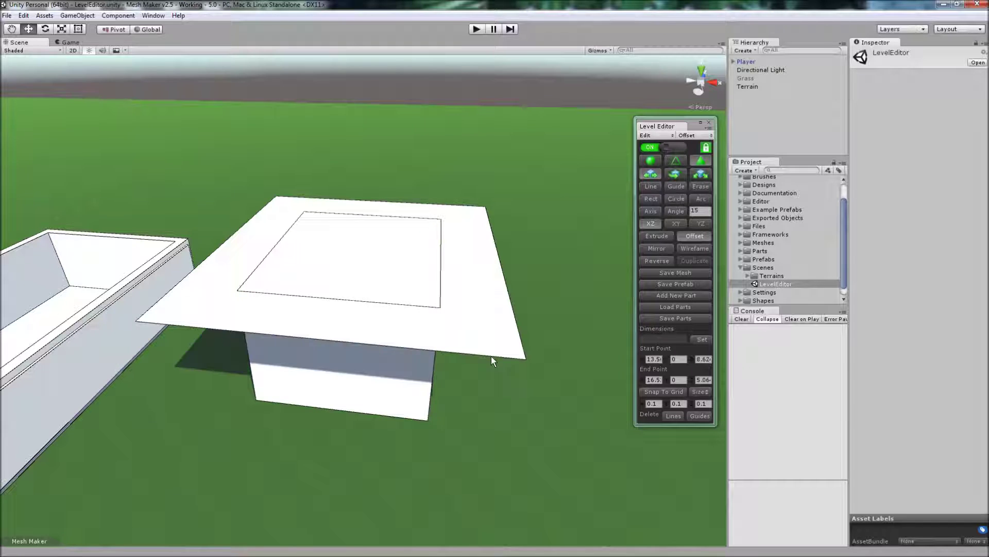
left_click(644, 187)
left_click_drag(381, 281, 361, 308, "alt")
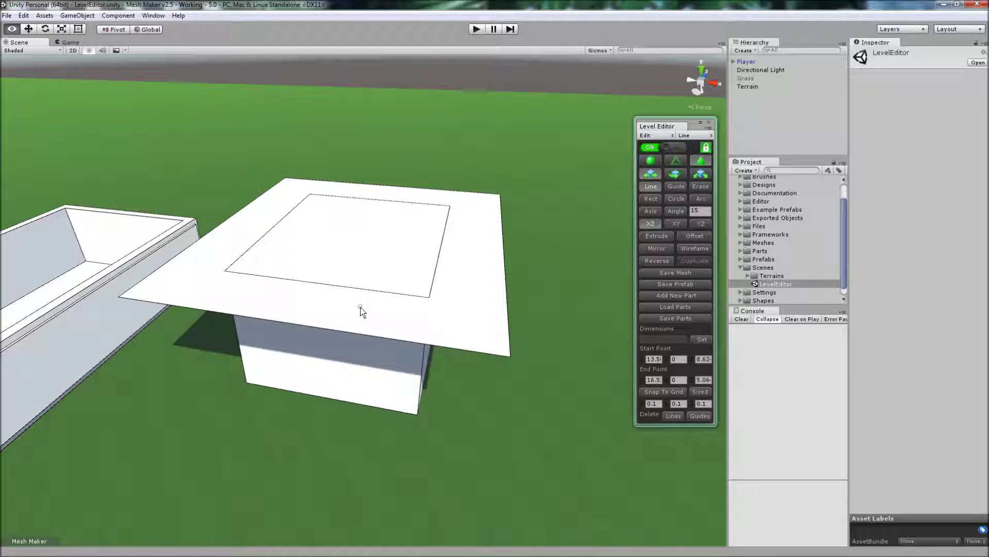
left_click(657, 236)
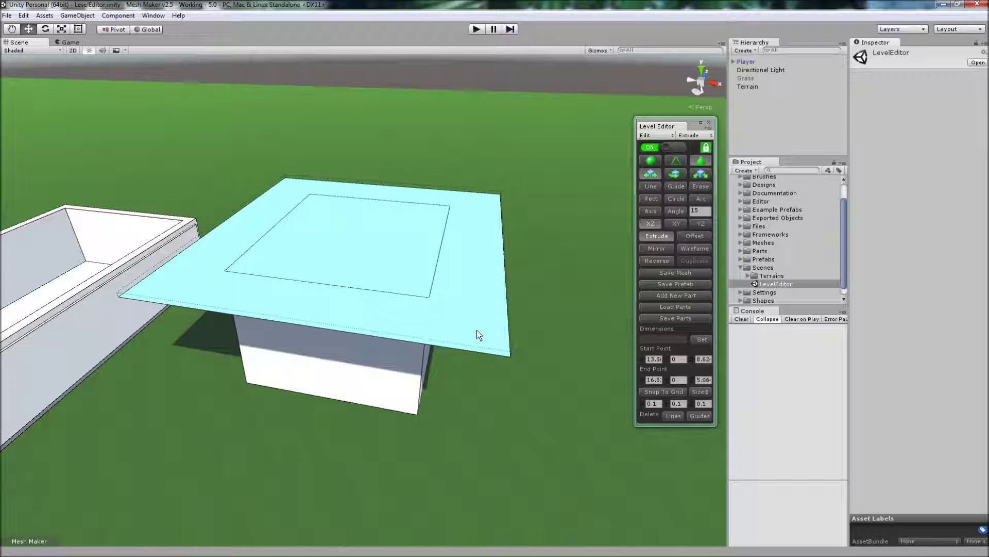
left_click(477, 331)
Draw two crossing diagonal lines between opposite corners of the roof slab's top face.
left_click(651, 189)
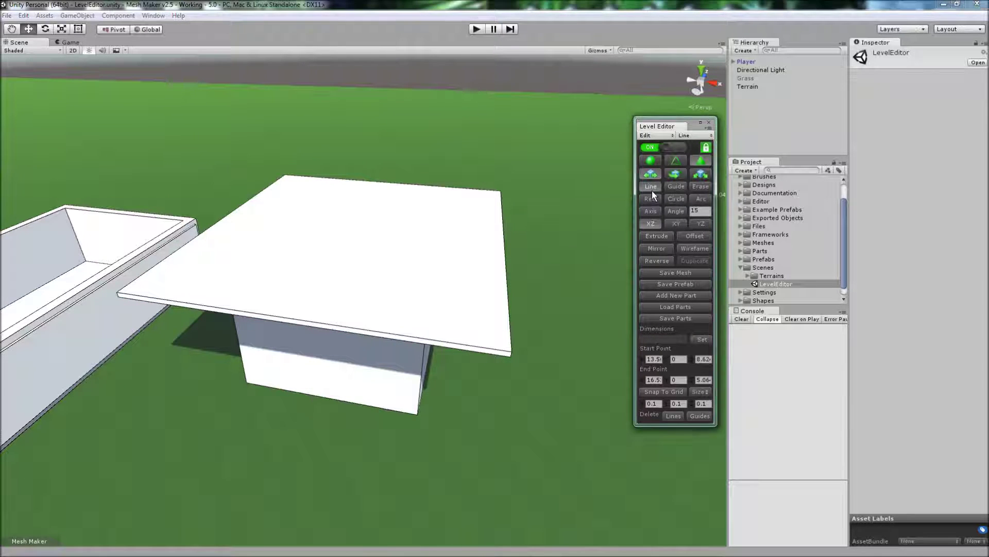
left_click(285, 176)
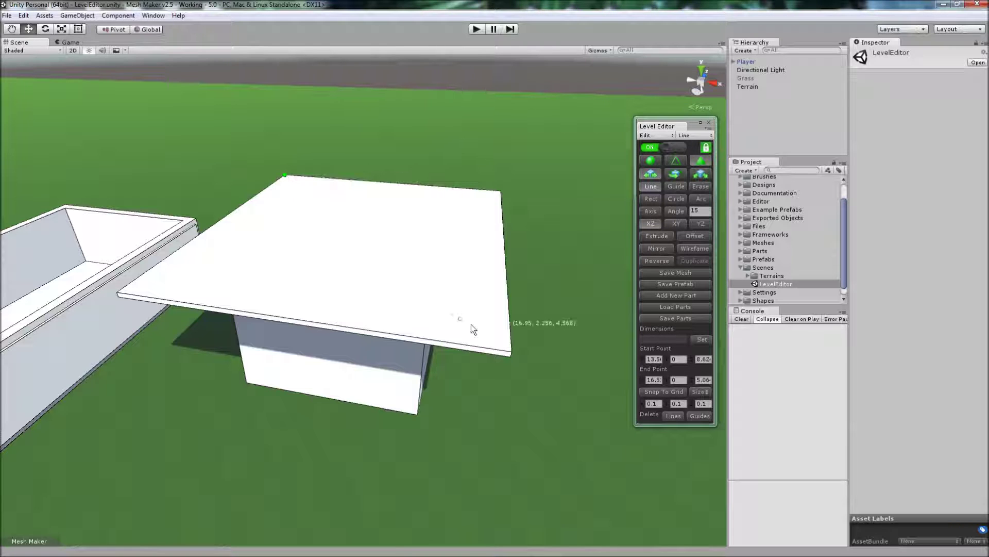
left_click(511, 353)
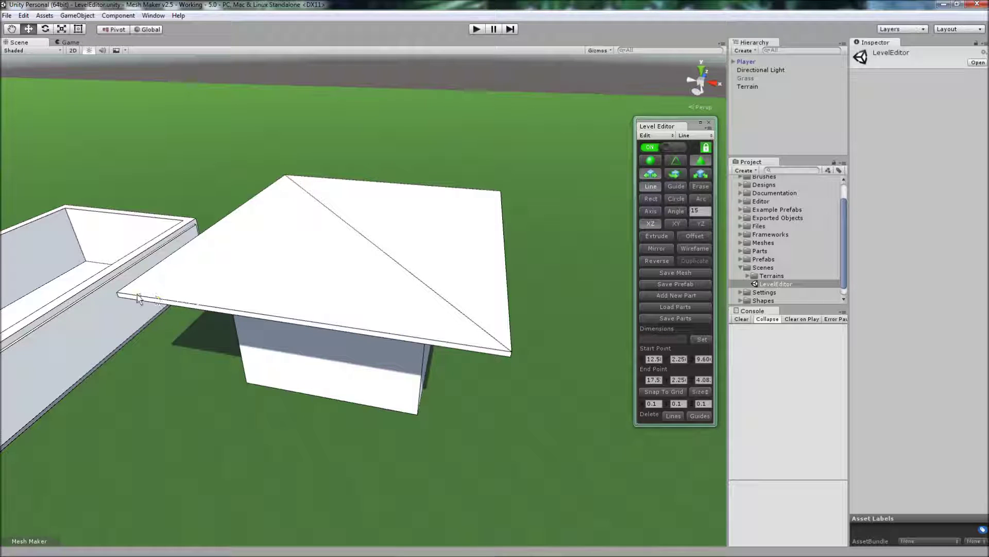
left_click(499, 192)
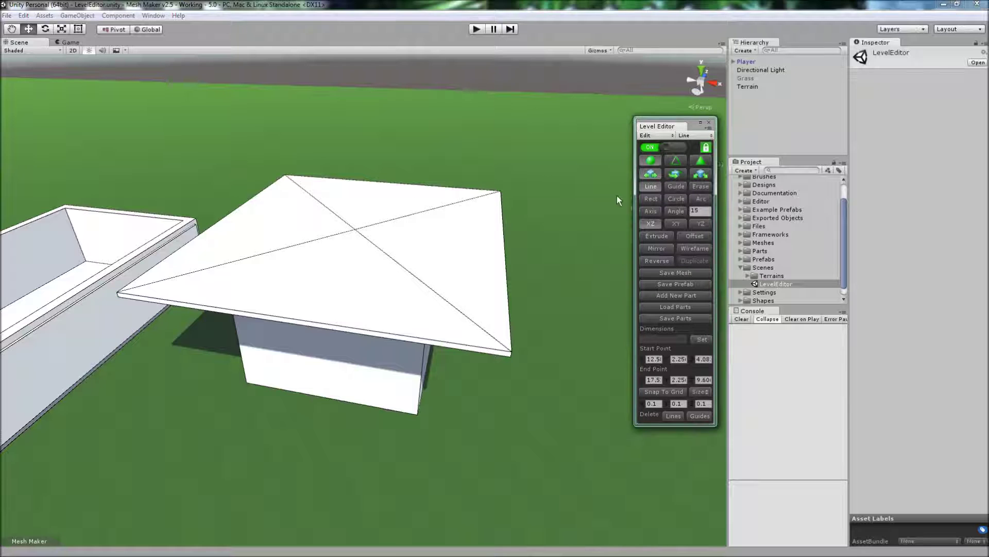
In vertex selection mode, select the vertex where the roof diagonals cross and raise it to form a pyramid-shaped peak.
mouse_move(413, 236)
left_mouse_down("alt")
mouse_move(439, 238)
mouse_move(421, 239)
left_mouse_up("alt")
left_click_drag(323, 216, 377, 256)
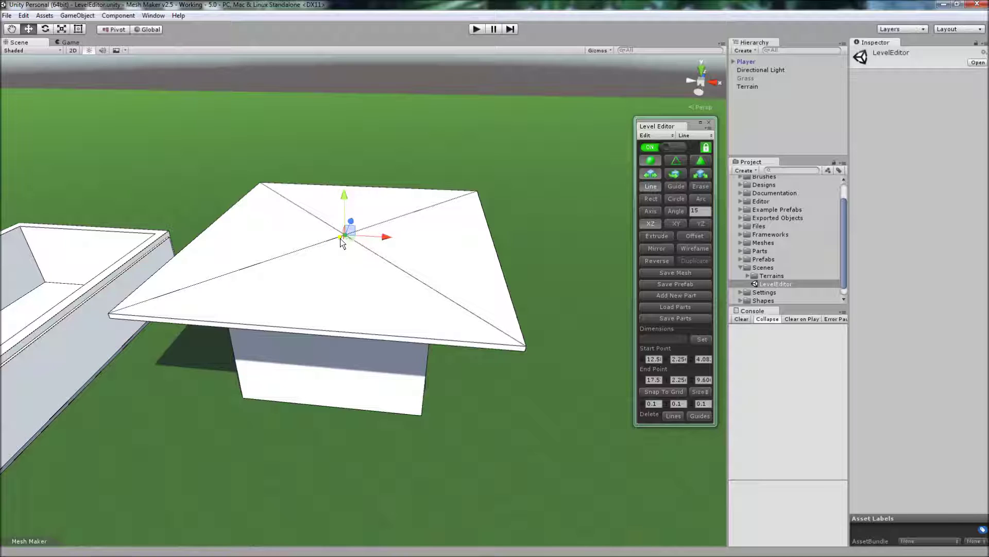
left_click_drag(345, 197, 353, 124)
left_click_drag(448, 272, 402, 257, "alt")
scroll(402, 257, "down", 4)
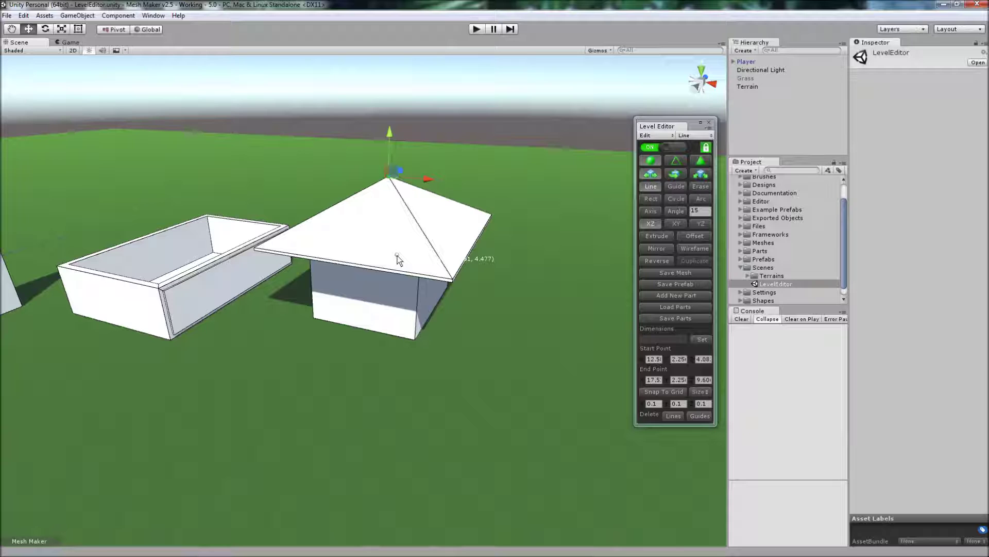